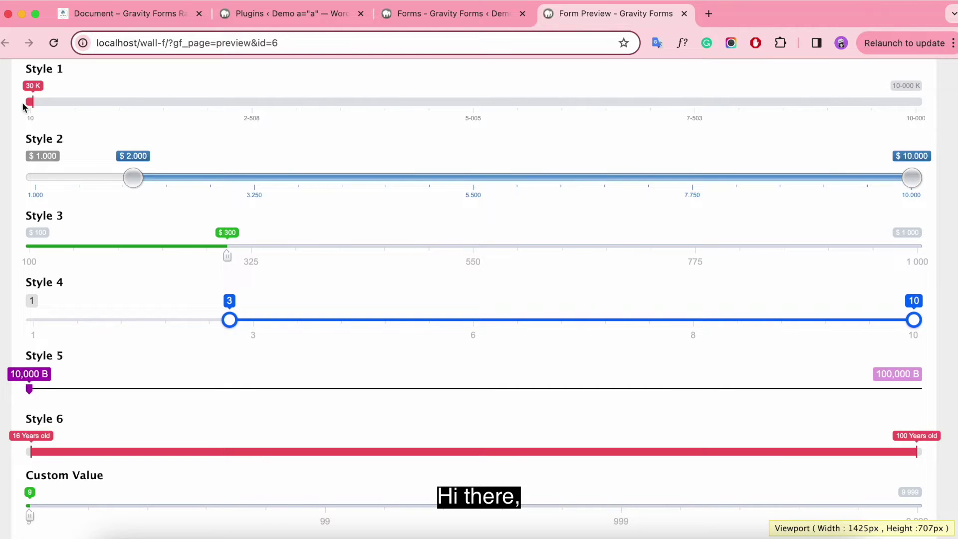
In the form preview, set Style 1 to 6-010 K, Style 2 to $4.000–$7.000, Style 3 to $600 and Style 4's upper handle to 6.
{"action": "left_click_drag", "start_coordinate": [911, 177], "coordinate": [620, 179]}
{"action": "left_click_drag", "start_coordinate": [133, 177], "coordinate": [322, 191]}
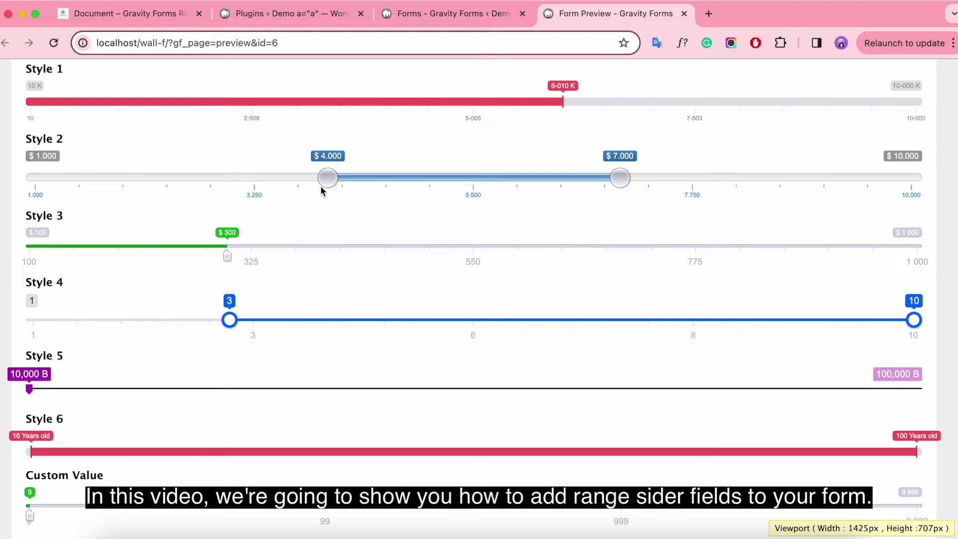
{"action": "left_click_drag", "start_coordinate": [256, 258], "coordinate": [475, 258]}
{"action": "left_click_drag", "start_coordinate": [913, 320], "coordinate": [479, 335]}
Try the remaining preview sliders: set Style 5 to 45,000 B, Style 6's lower handle to 59 years old, and raise Custom Value.
{"action": "scroll", "coordinate": [479, 336], "scroll_direction": "down", "scroll_amount": 1}
{"action": "left_click_drag", "start_coordinate": [29, 372], "coordinate": [375, 369]}
{"action": "scroll", "coordinate": [423, 367], "scroll_direction": "down", "scroll_amount": 3}
{"action": "left_click_drag", "start_coordinate": [31, 354], "coordinate": [479, 361]}
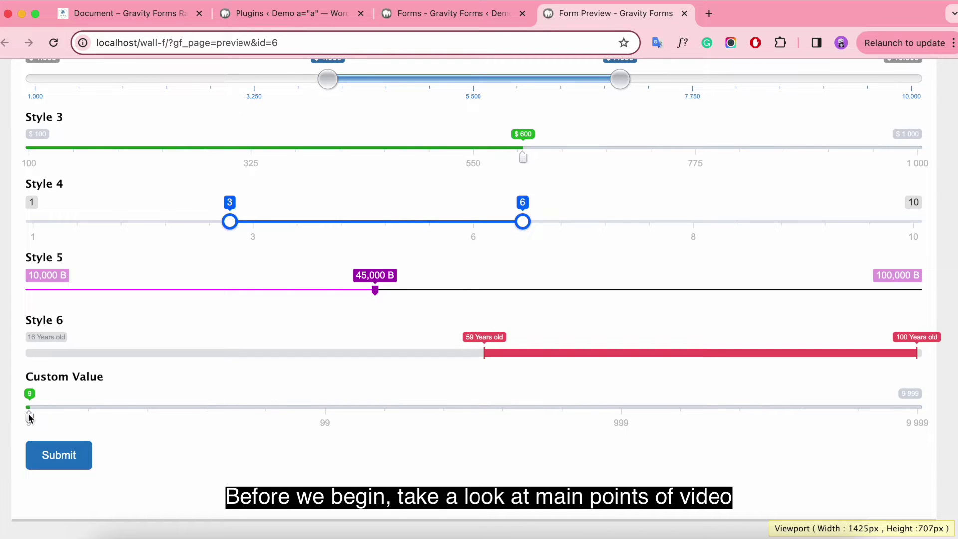
{"action": "left_click_drag", "start_coordinate": [143, 417], "coordinate": [648, 417]}
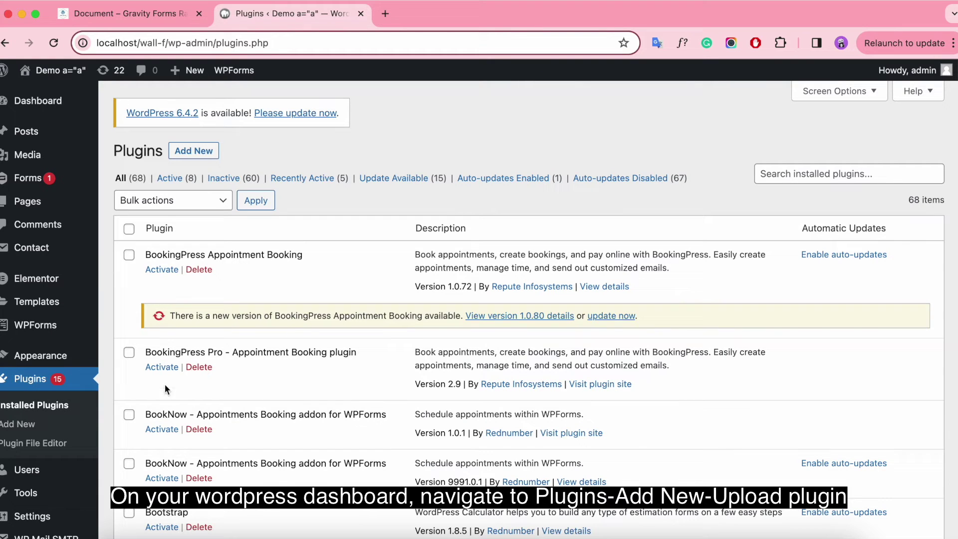
Start a plugin upload in WordPress and select the gravityforms-range-slider-pro.zip file.
{"action": "left_click", "coordinate": [193, 151]}
{"action": "left_click", "coordinate": [232, 158]}
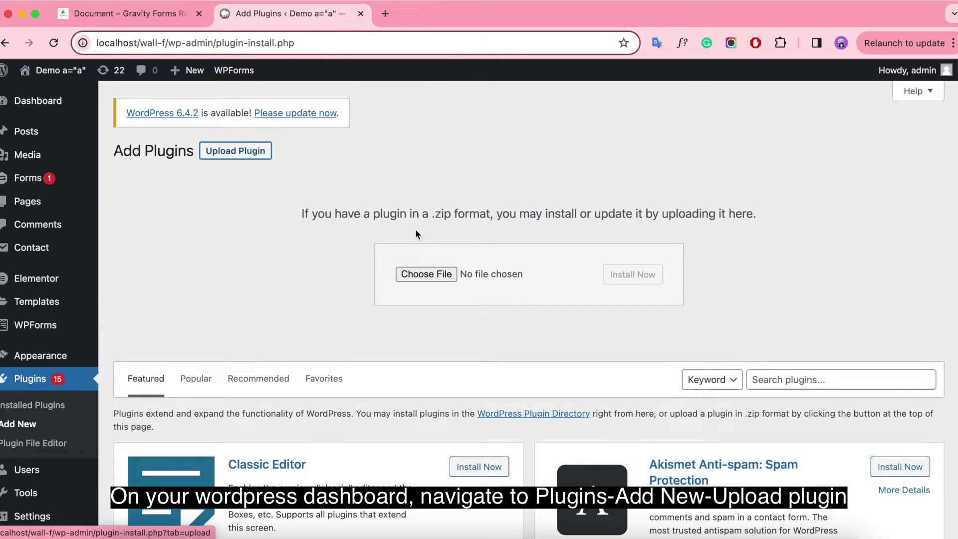
{"action": "left_click", "coordinate": [430, 274]}
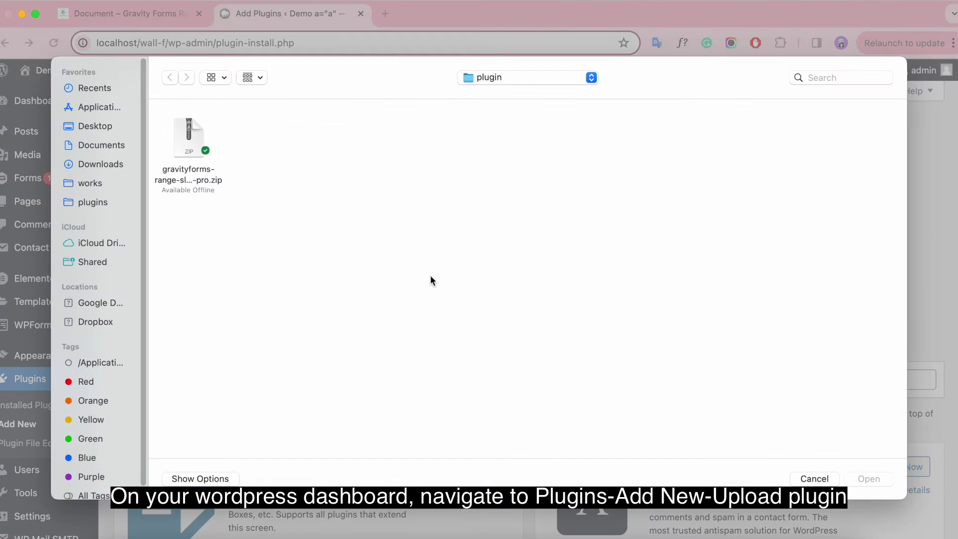
{"action": "double_click", "coordinate": [193, 139]}
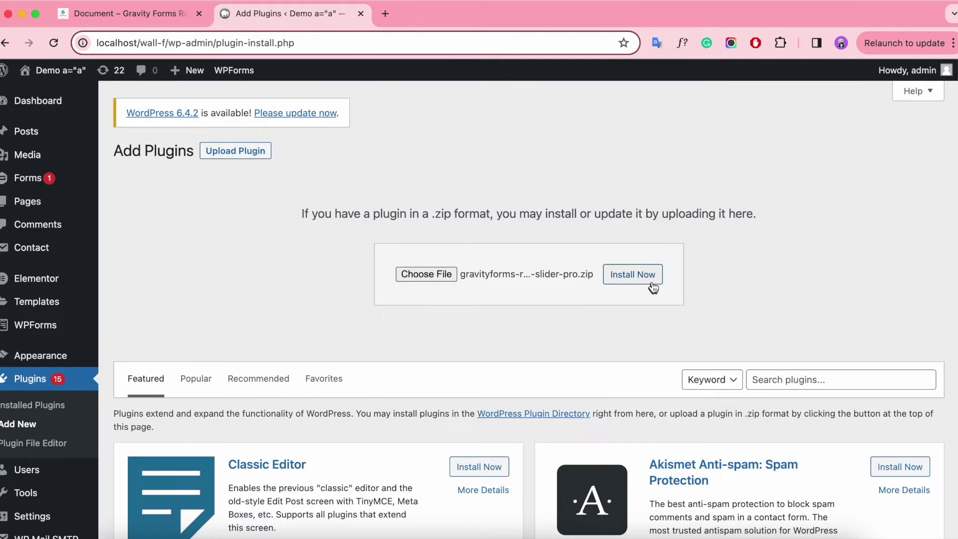
Install and activate the uploaded plugin, and find Gravity Forms Range Slider Pro among the installed plugins.
{"action": "left_click", "coordinate": [651, 285]}
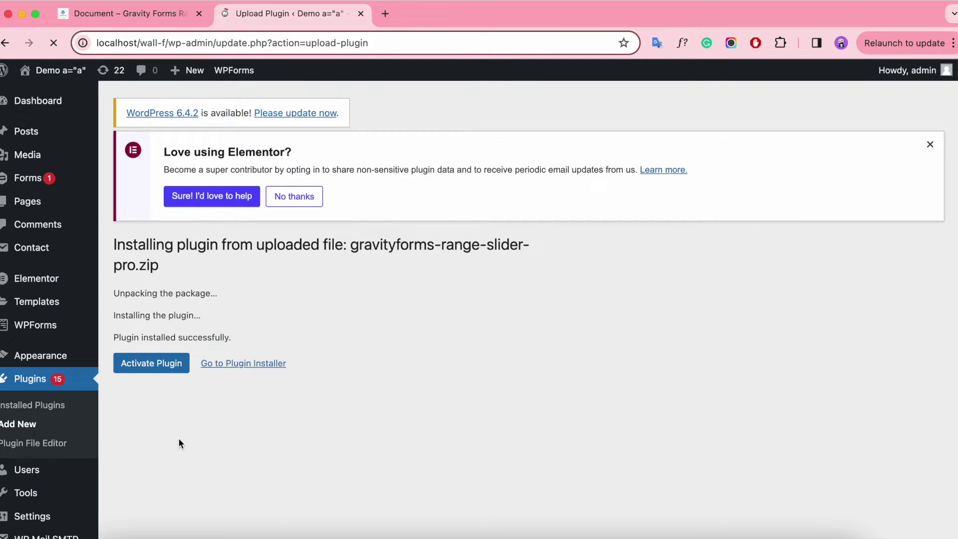
{"action": "left_click", "coordinate": [151, 370]}
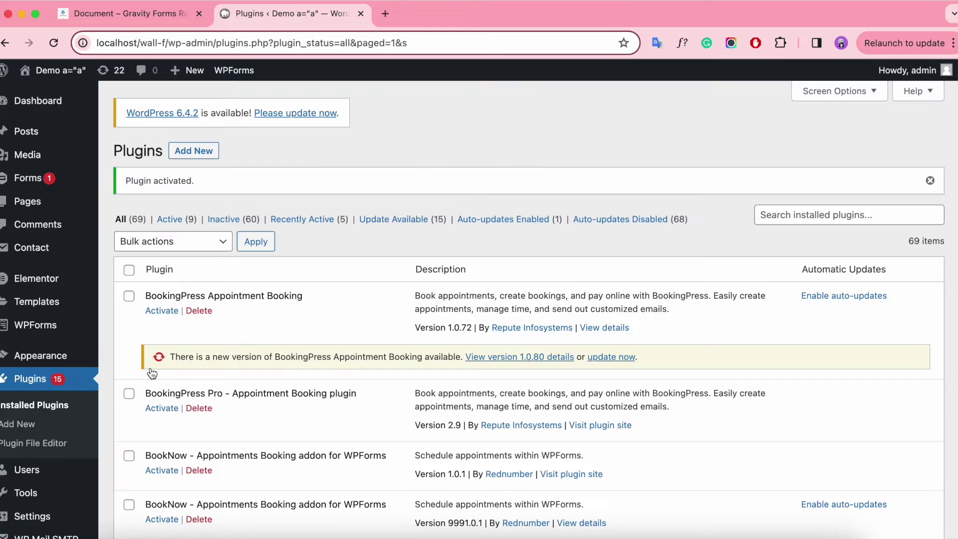
{"action": "scroll", "coordinate": [256, 373], "scroll_direction": "down", "scroll_amount": 20}
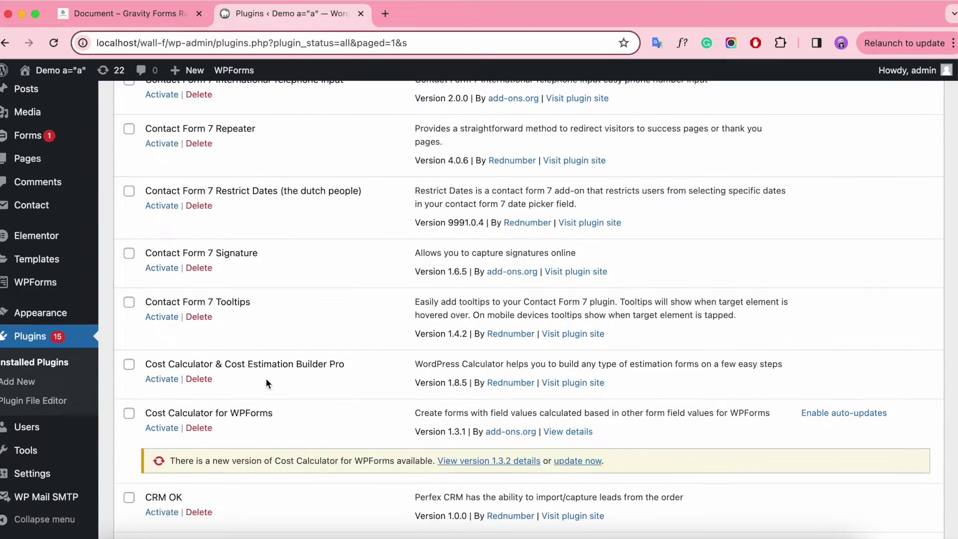
{"action": "scroll", "coordinate": [265, 378], "scroll_direction": "down", "scroll_amount": 10}
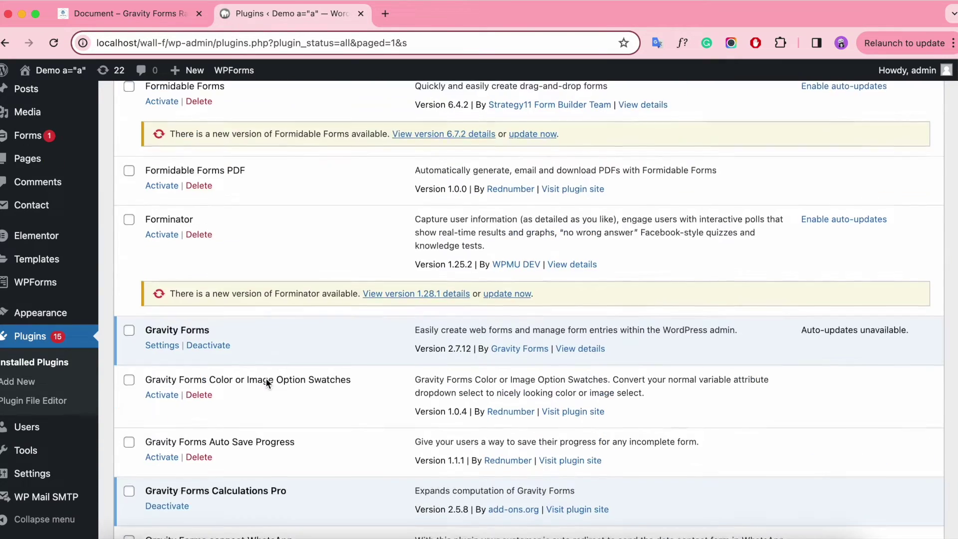
{"action": "scroll", "coordinate": [266, 378], "scroll_direction": "down", "scroll_amount": 9}
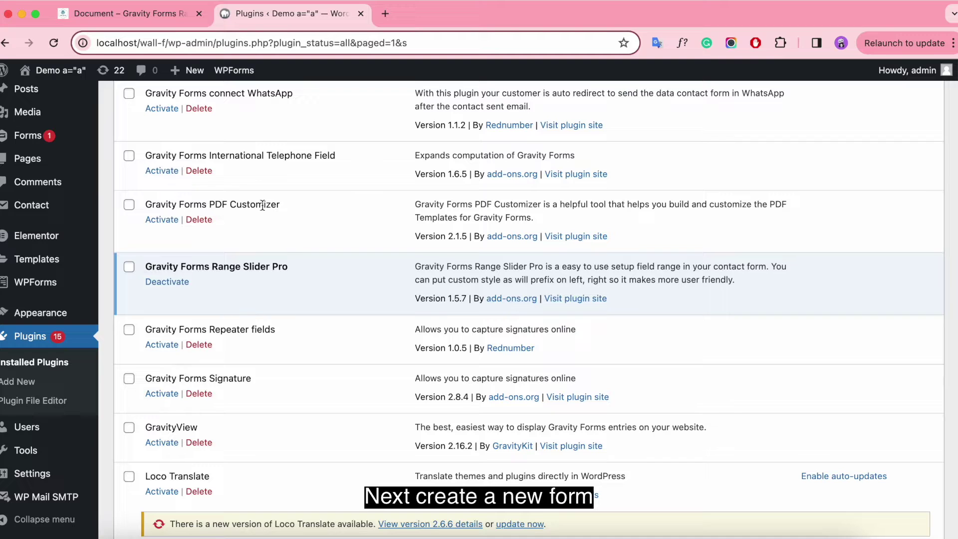
Open the Gravity Forms new form page in a separate browser tab and switch to it.
{"action": "mouse_move", "coordinate": [40, 137]}
{"action": "right_click", "coordinate": [124, 156]}
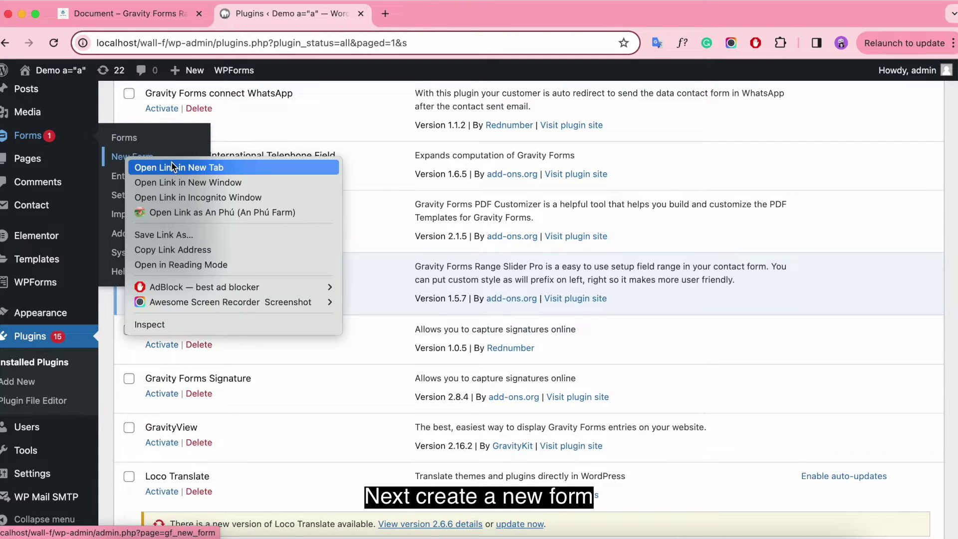
{"action": "left_click", "coordinate": [172, 167]}
{"action": "left_click", "coordinate": [423, 15]}
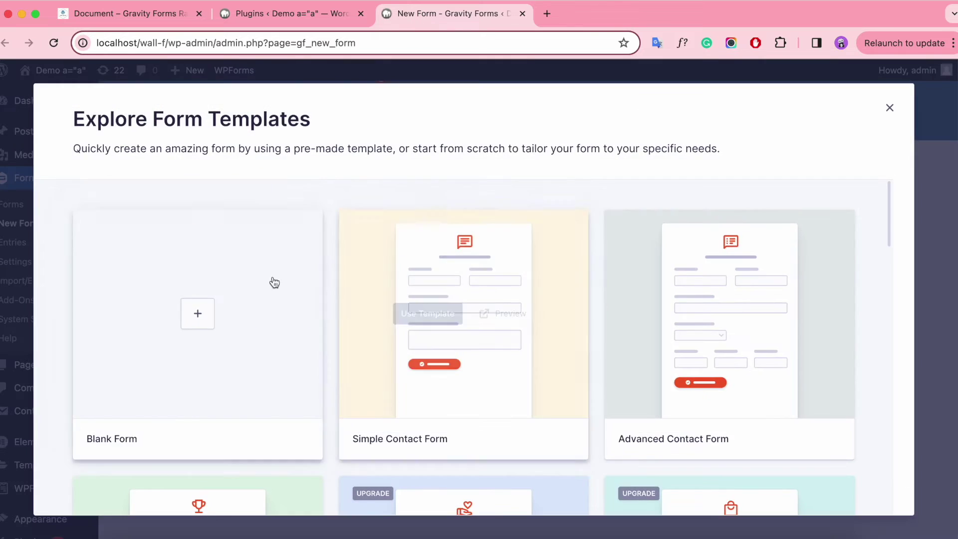
Create a blank form titled "Demo Gravity Forms - Range Slider".
{"action": "left_click", "coordinate": [271, 279]}
{"action": "type", "text": "Demo Gravity Form"}
{"action": "key", "text": "BackSpace"}
{"action": "key", "text": "BackSpace"}
{"action": "key", "text": "BackSpace"}
{"action": "type", "text": "Forms - Range Slider"}
{"action": "left_click", "coordinate": [833, 480]}
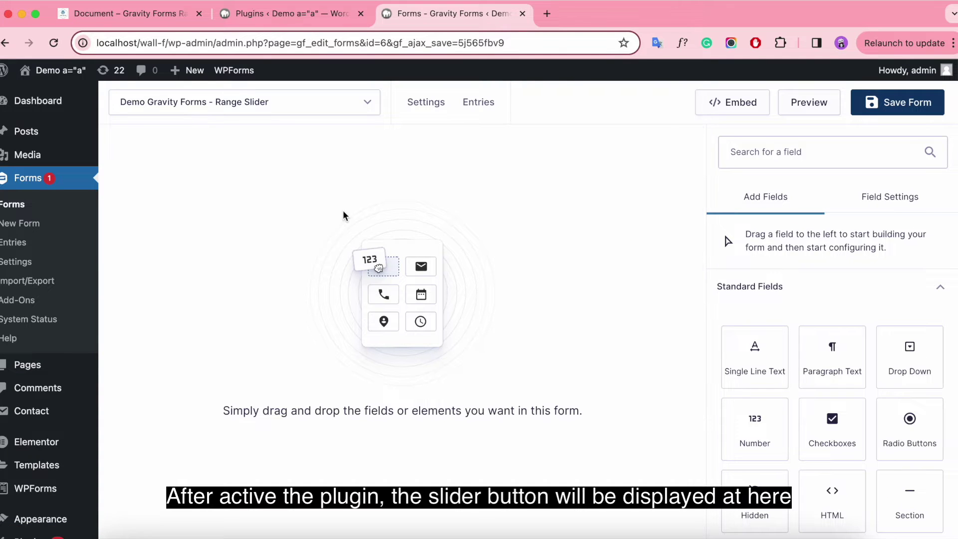
Add a Slider field from the standard fields to the empty form.
{"action": "scroll", "coordinate": [835, 304], "scroll_direction": "down", "scroll_amount": 5}
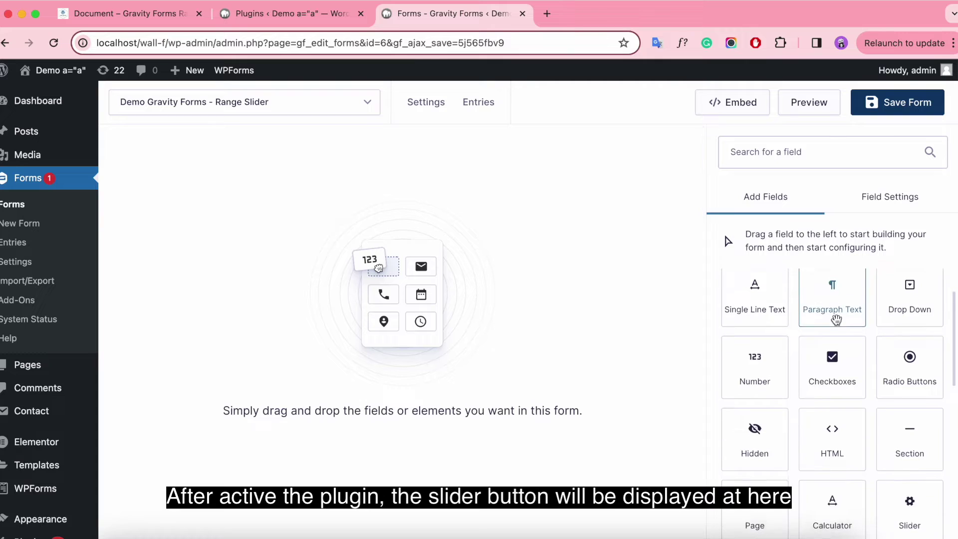
{"action": "scroll", "coordinate": [833, 324], "scroll_direction": "down", "scroll_amount": 1}
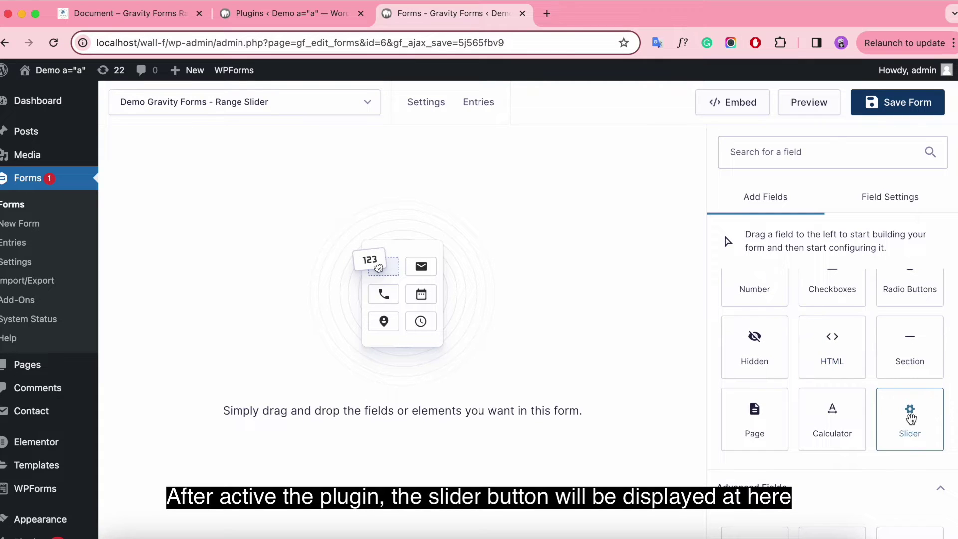
{"action": "left_click_drag", "start_coordinate": [916, 427], "coordinate": [394, 227]}
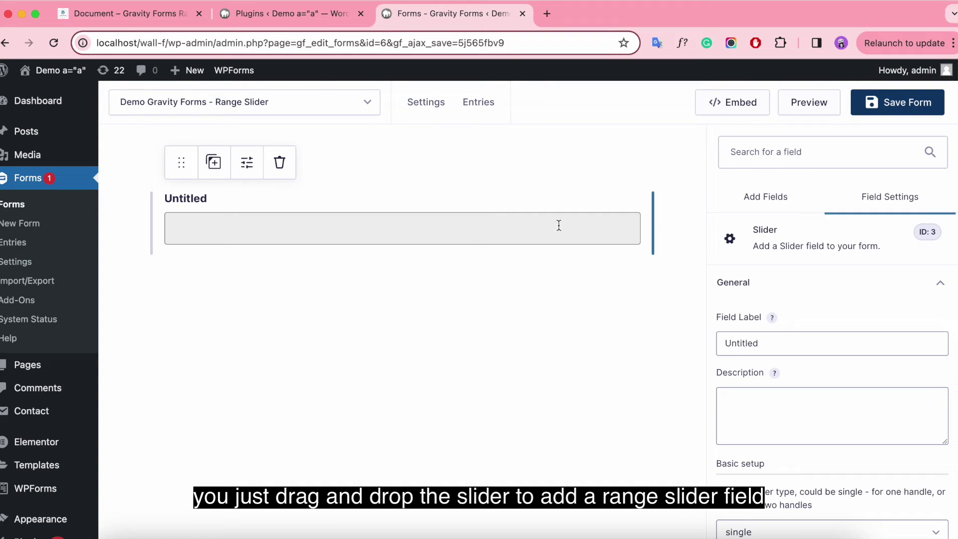
Change the slider field's label to "Style 1".
{"action": "left_click", "coordinate": [698, 341]}
{"action": "left_click", "coordinate": [579, 235]}
{"action": "left_click", "coordinate": [772, 340]}
{"action": "double_click", "coordinate": [772, 339]}
{"action": "key", "text": "BackSpace"}
{"action": "type", "text": "Style 1"}
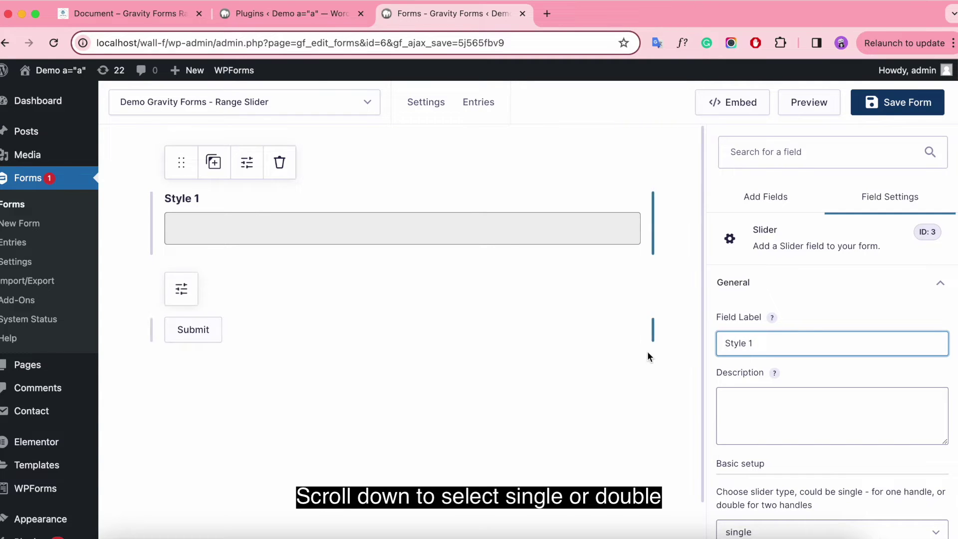
Examine the available slider types and UI skins for the Style 1 field, choosing the single type and flat skin.
{"action": "scroll", "coordinate": [890, 388], "scroll_direction": "down", "scroll_amount": 5}
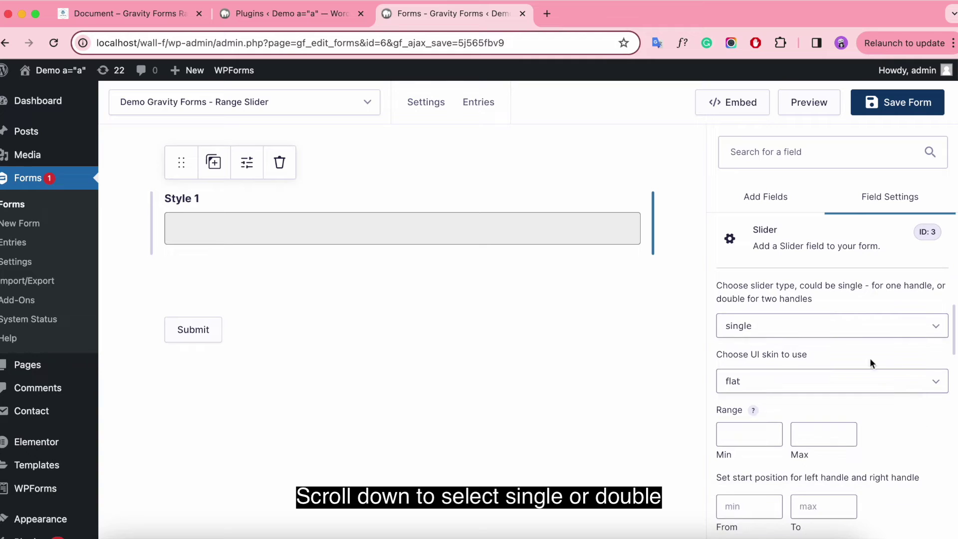
{"action": "left_click", "coordinate": [873, 327]}
{"action": "left_click", "coordinate": [861, 340]}
{"action": "left_click", "coordinate": [858, 326]}
{"action": "left_click", "coordinate": [857, 309]}
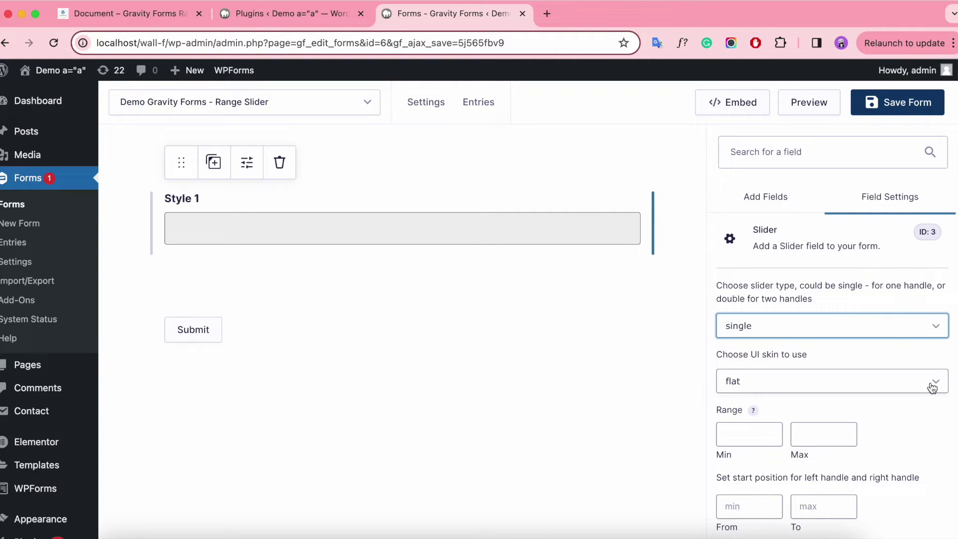
{"action": "left_click", "coordinate": [898, 380]}
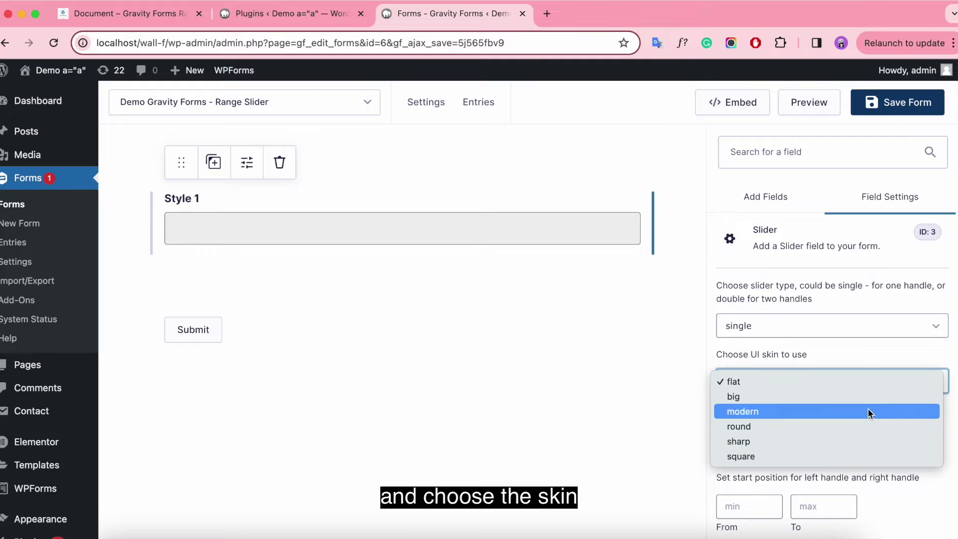
{"action": "left_click", "coordinate": [148, 19]}
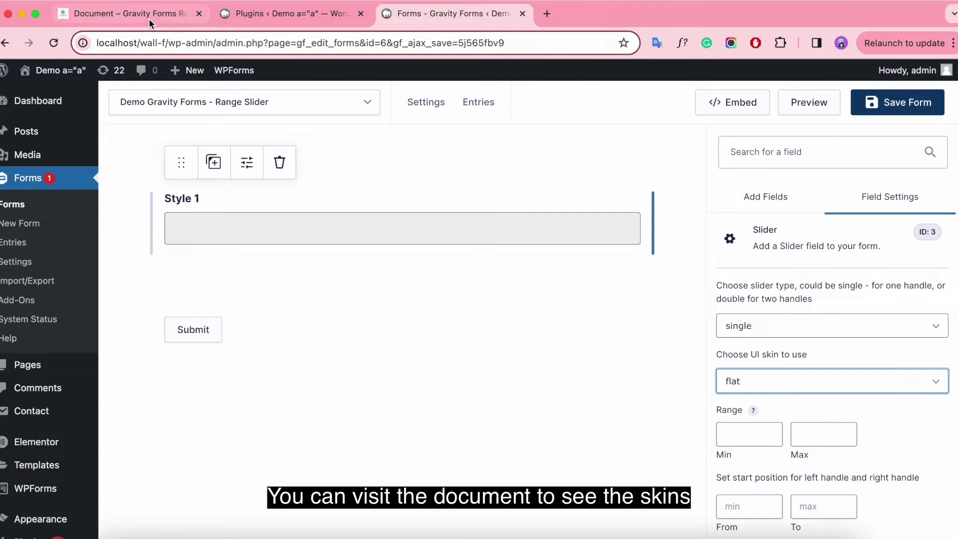
Review the UI skin examples in the Range Slider Pro documentation and return to the form editor.
{"action": "left_click", "coordinate": [154, 16]}
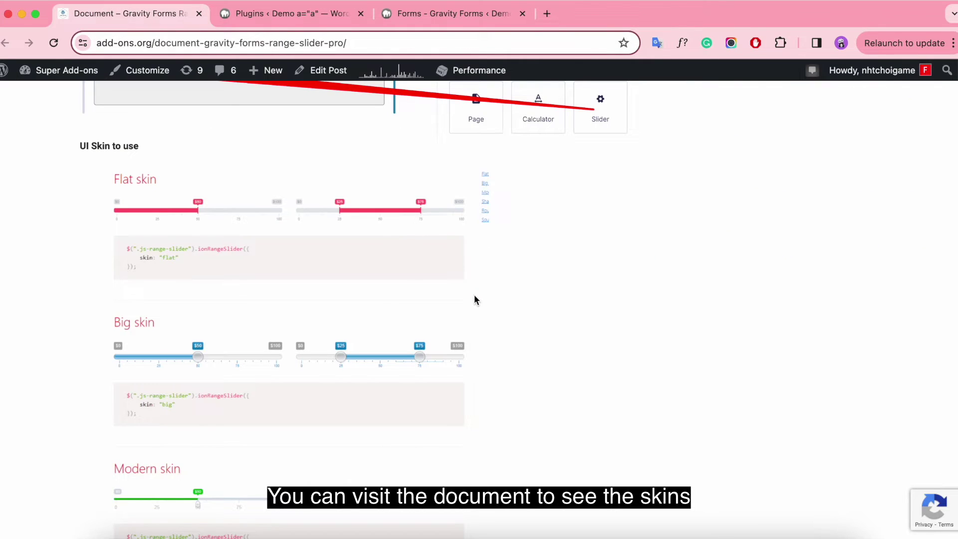
{"action": "scroll", "coordinate": [474, 298], "scroll_direction": "down", "scroll_amount": 4}
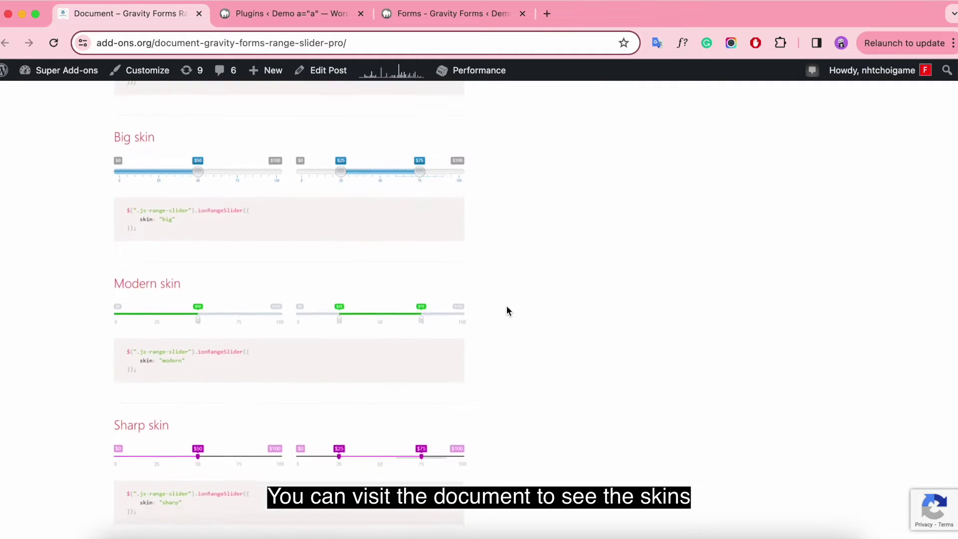
{"action": "scroll", "coordinate": [505, 304], "scroll_direction": "down", "scroll_amount": 8}
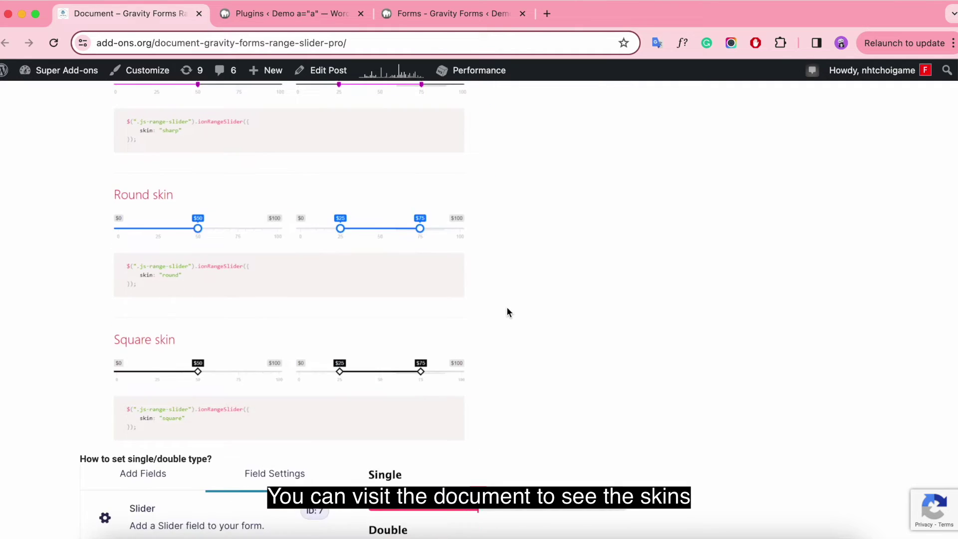
{"action": "scroll", "coordinate": [507, 312], "scroll_direction": "up", "scroll_amount": 5}
{"action": "scroll", "coordinate": [508, 312], "scroll_direction": "down", "scroll_amount": 9}
{"action": "scroll", "coordinate": [507, 308], "scroll_direction": "up", "scroll_amount": 16}
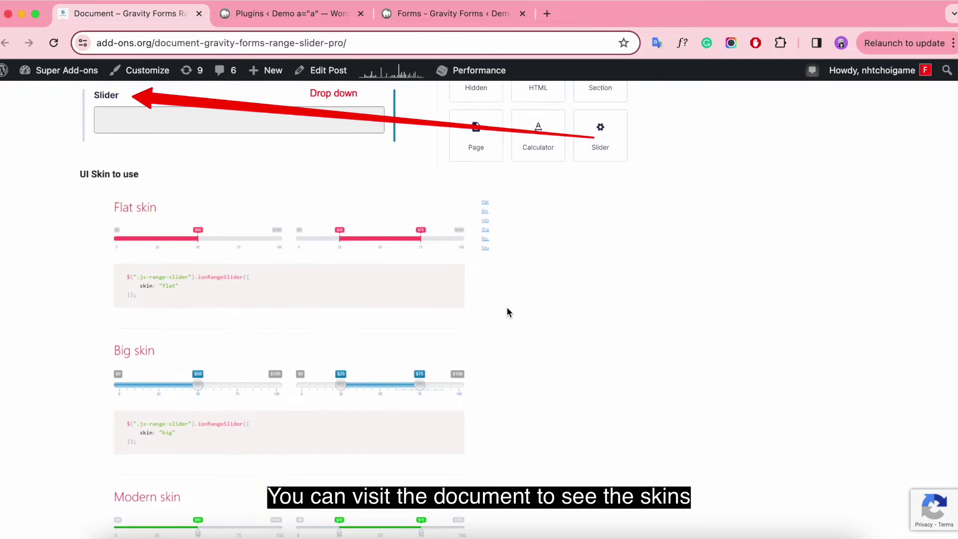
{"action": "left_click", "coordinate": [427, 14]}
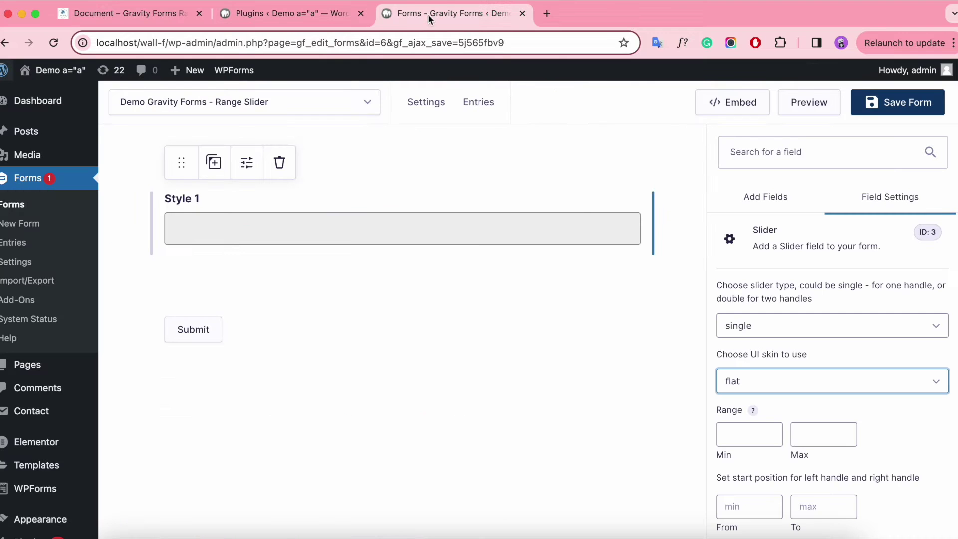
Set the Style 1 slider's range to a minimum of 10 and a maximum of 100.
{"action": "left_click", "coordinate": [748, 434]}
{"action": "type", "text": "10"}
{"action": "left_click", "coordinate": [843, 432]}
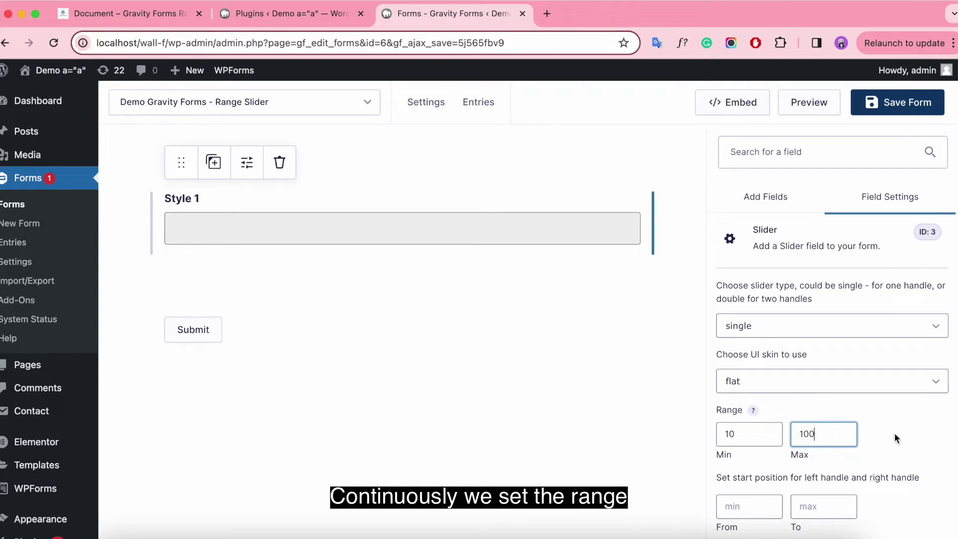
{"action": "type", "text": "100"}
Examine the slider's step and advanced settings, switching the grid of values off and back on.
{"action": "scroll", "coordinate": [909, 418], "scroll_direction": "down", "scroll_amount": 3}
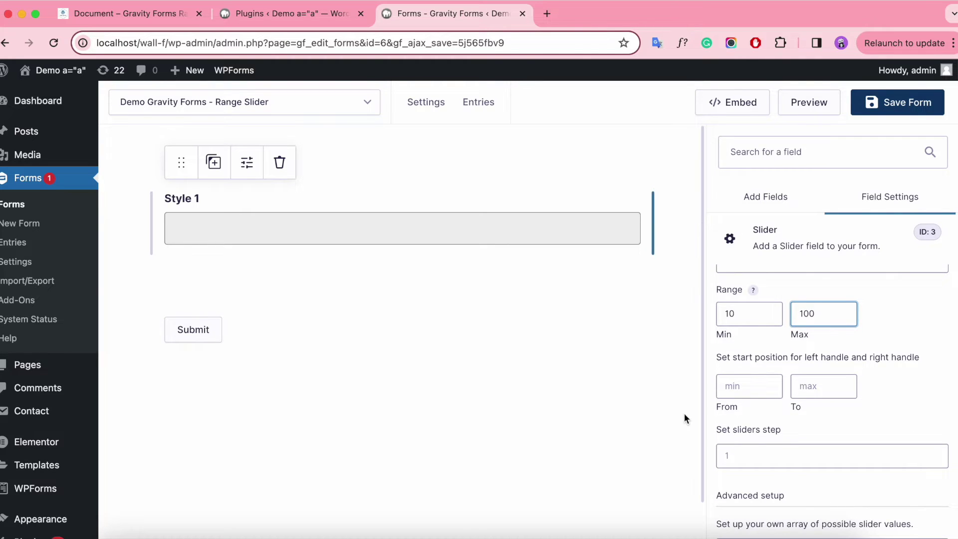
{"action": "left_click", "coordinate": [779, 451]}
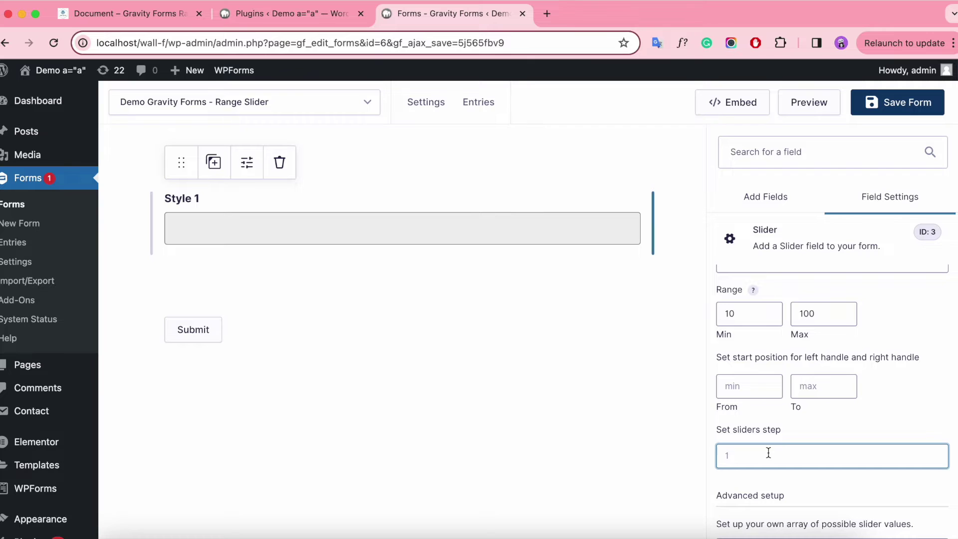
{"action": "scroll", "coordinate": [887, 441], "scroll_direction": "down", "scroll_amount": 3}
{"action": "scroll", "coordinate": [887, 441], "scroll_direction": "up", "scroll_amount": 4}
{"action": "scroll", "coordinate": [888, 442], "scroll_direction": "down", "scroll_amount": 5}
{"action": "scroll", "coordinate": [888, 441], "scroll_direction": "down", "scroll_amount": 5}
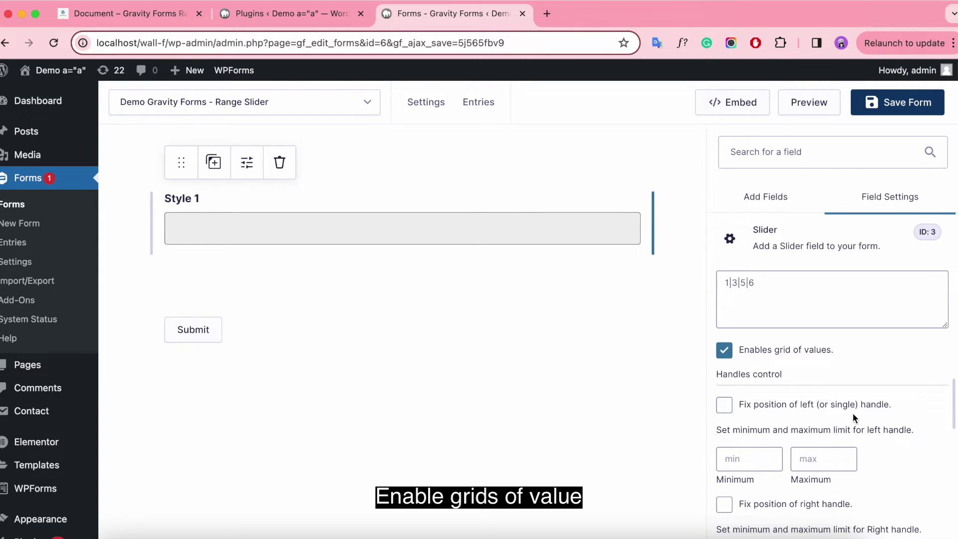
{"action": "left_click", "coordinate": [727, 353]}
{"action": "left_click", "coordinate": [725, 352]}
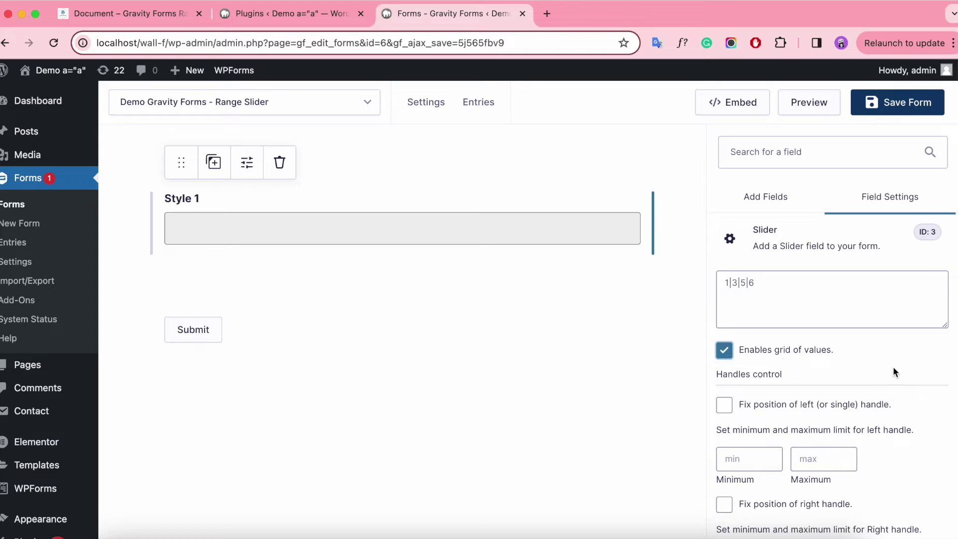
Save the form, preview it with the Style 1 slider moved to 84, and return to the form editor.
{"action": "scroll", "coordinate": [894, 366], "scroll_direction": "up", "scroll_amount": 6}
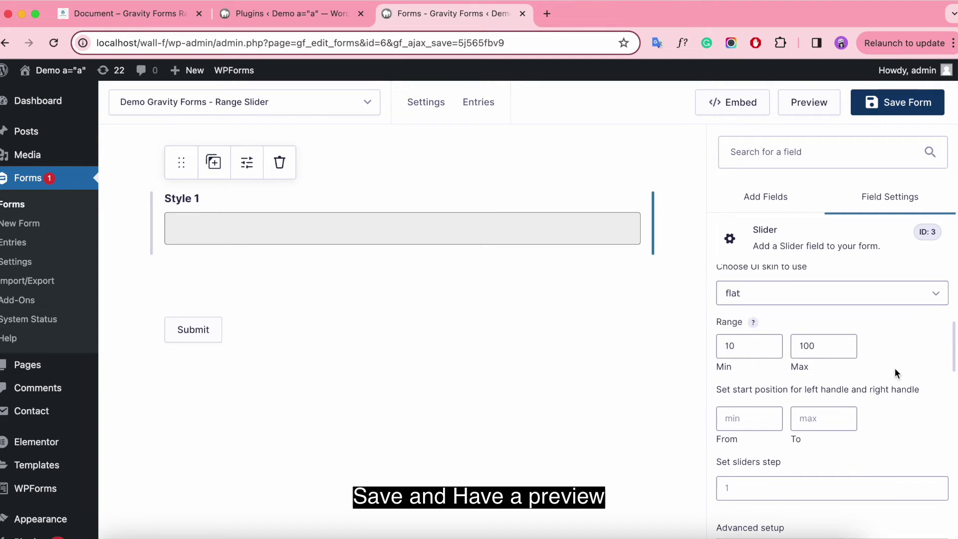
{"action": "left_click", "coordinate": [912, 103]}
{"action": "left_click", "coordinate": [824, 107]}
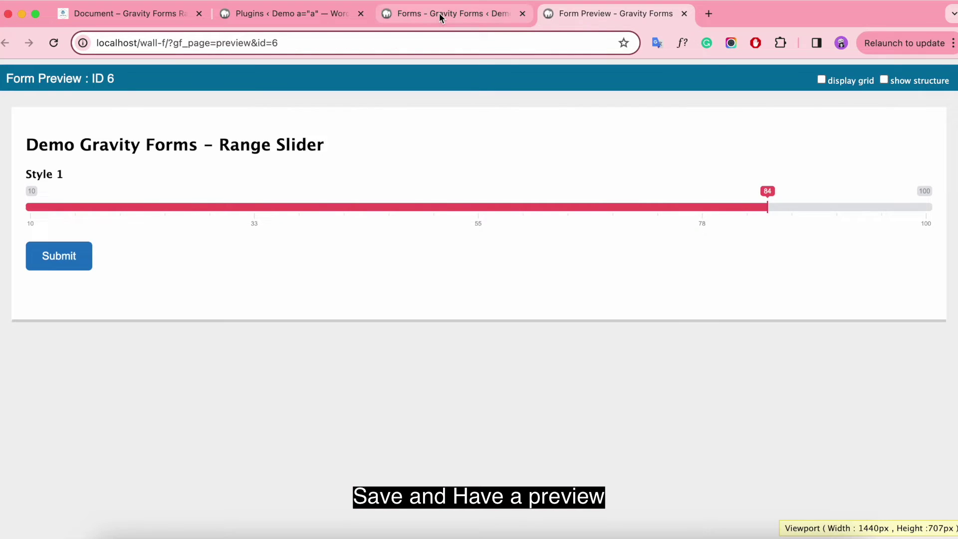
{"action": "left_click", "coordinate": [438, 14]}
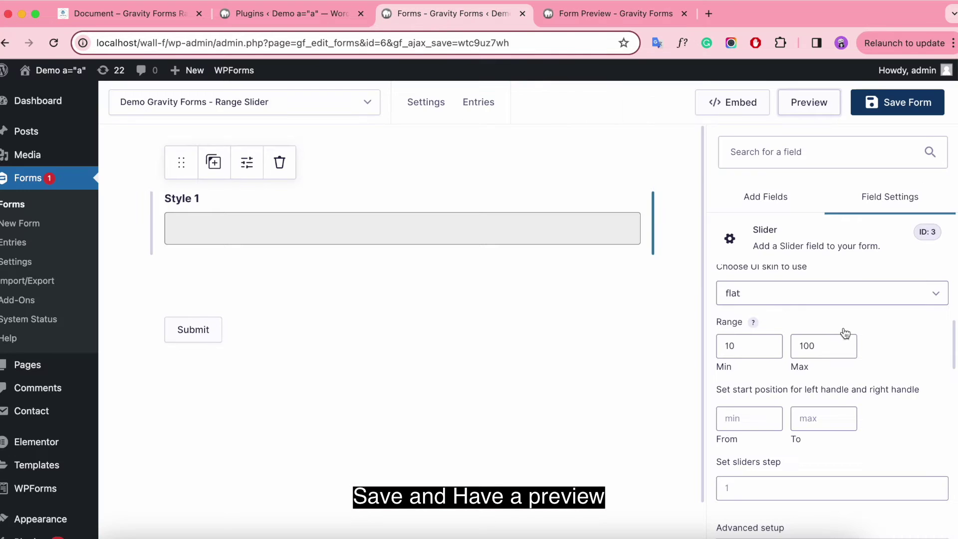
Set the Style 1 slider's step to 10 and its starting From position to 30.
{"action": "left_click", "coordinate": [753, 488]}
{"action": "type", "text": "1"}
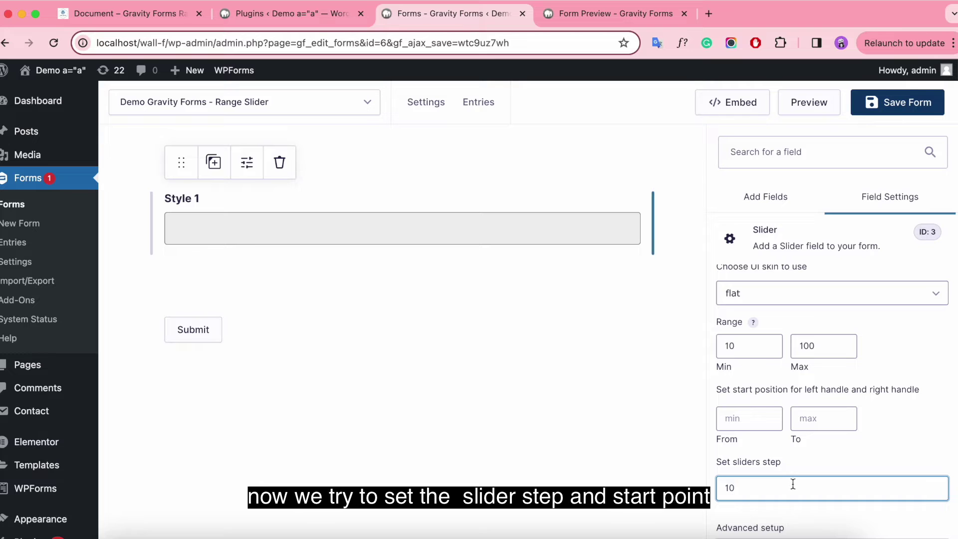
{"action": "type", "text": "0"}
{"action": "scroll", "coordinate": [795, 482], "scroll_direction": "down", "scroll_amount": 1}
{"action": "left_click", "coordinate": [754, 412]}
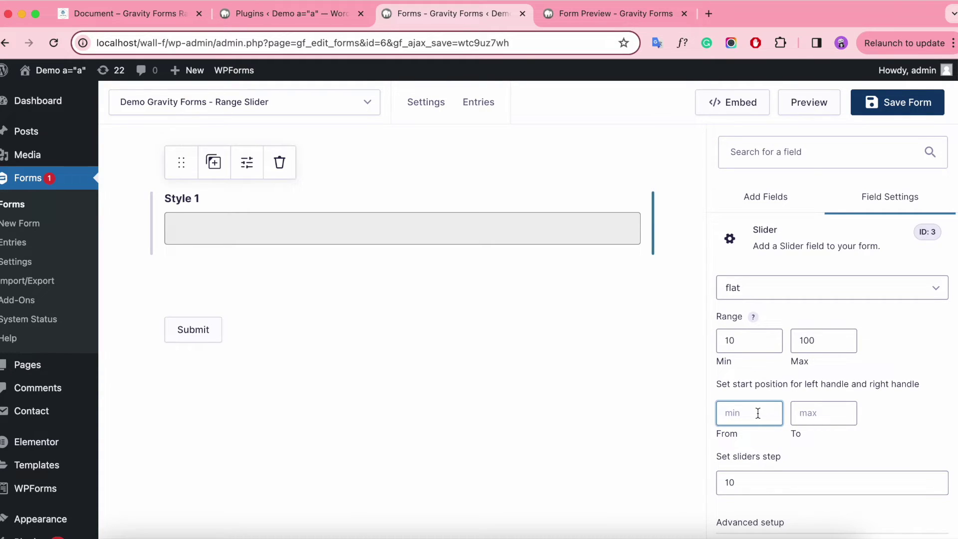
{"action": "type", "text": "30"}
Save the form and test the Style 1 slider in the reloaded form preview, moving its handle to 70.
{"action": "left_click", "coordinate": [897, 104]}
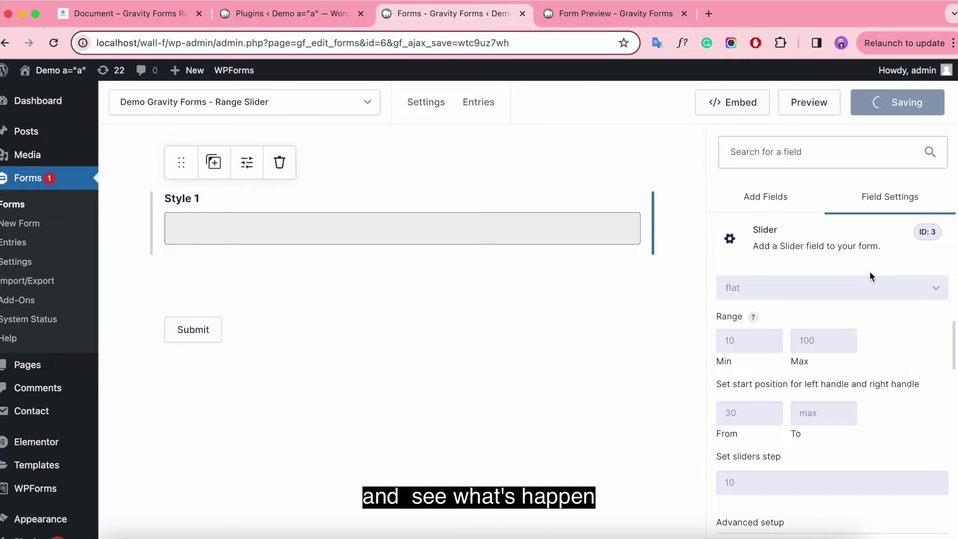
{"action": "left_click", "coordinate": [611, 13]}
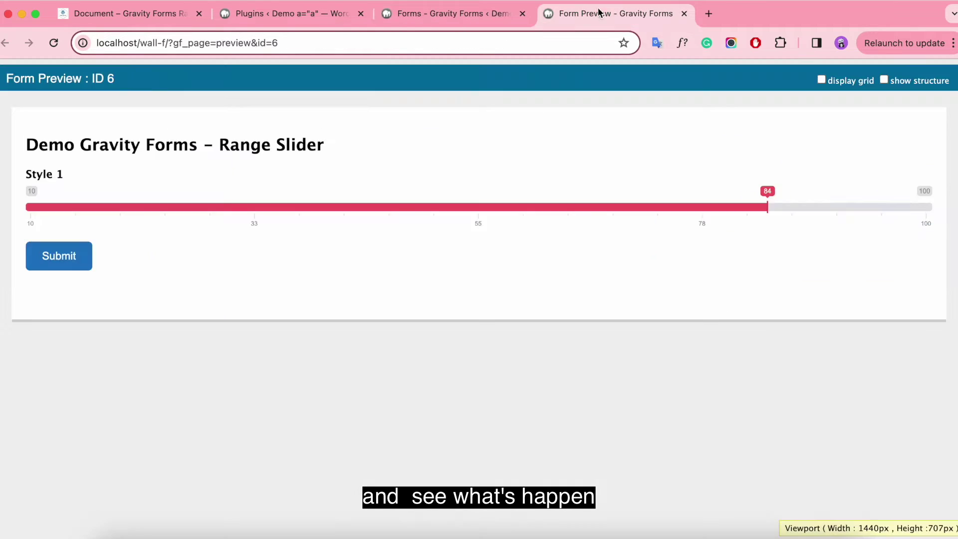
{"action": "left_click", "coordinate": [52, 43]}
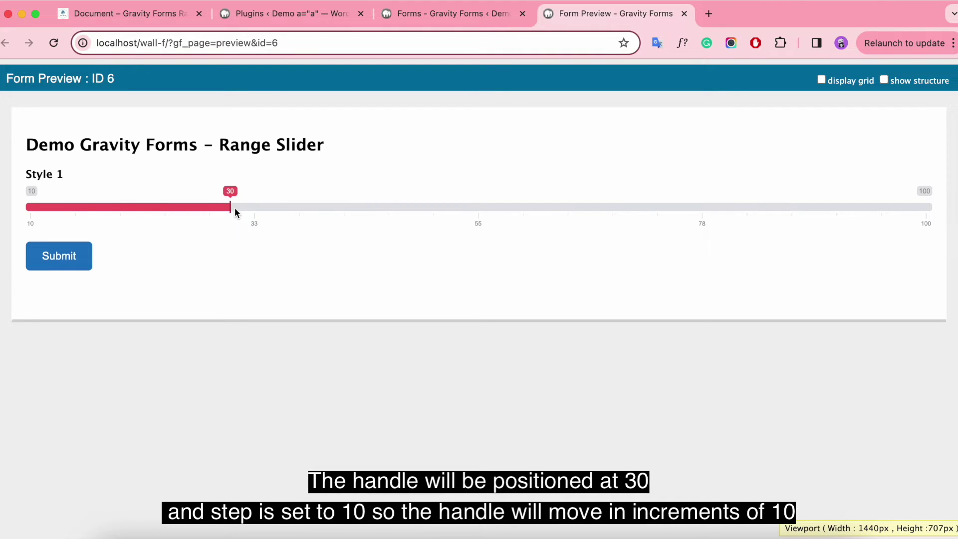
{"action": "left_click_drag", "start_coordinate": [231, 206], "coordinate": [705, 217]}
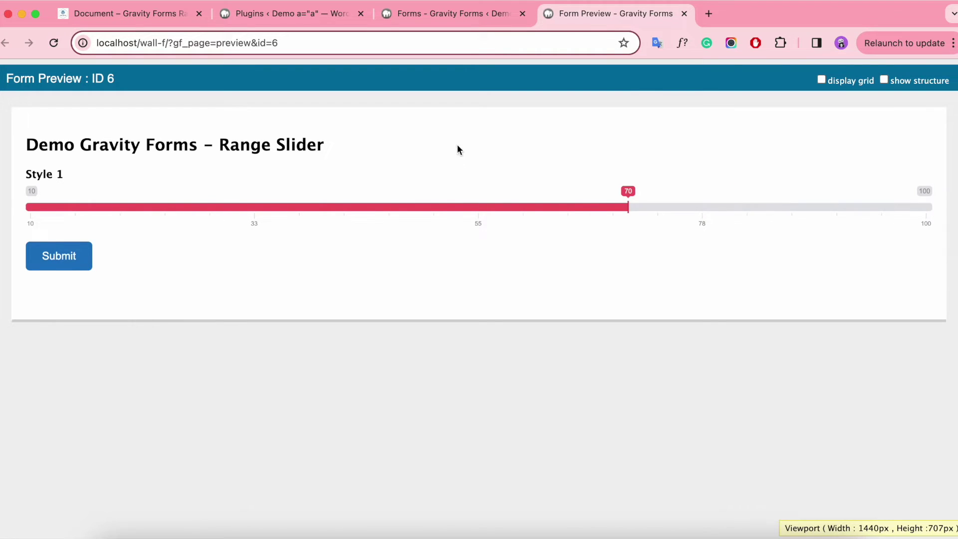
Back in the form editor, add a slider field below Style 1 and label it Style 2.
{"action": "left_click", "coordinate": [442, 16]}
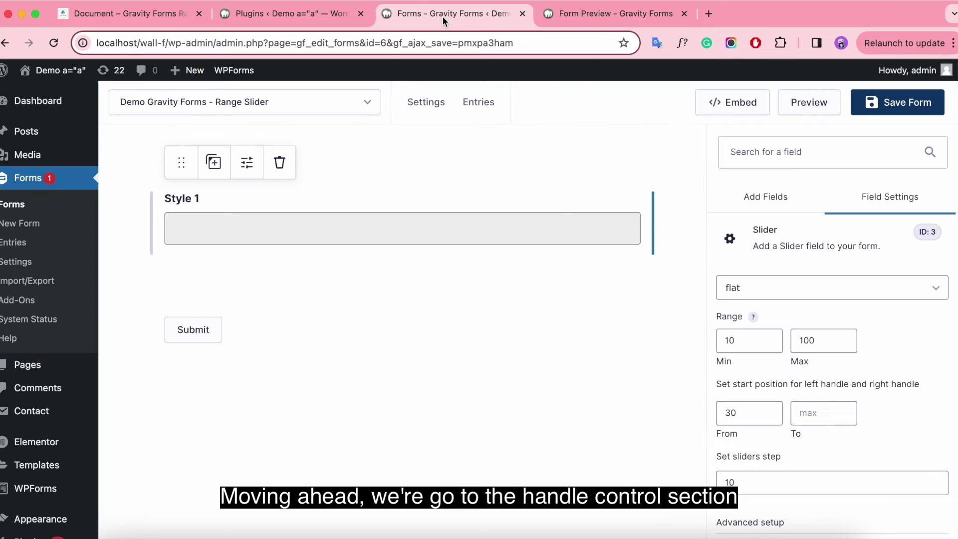
{"action": "left_click", "coordinate": [765, 197]}
{"action": "left_click_drag", "start_coordinate": [909, 417], "coordinate": [209, 314]}
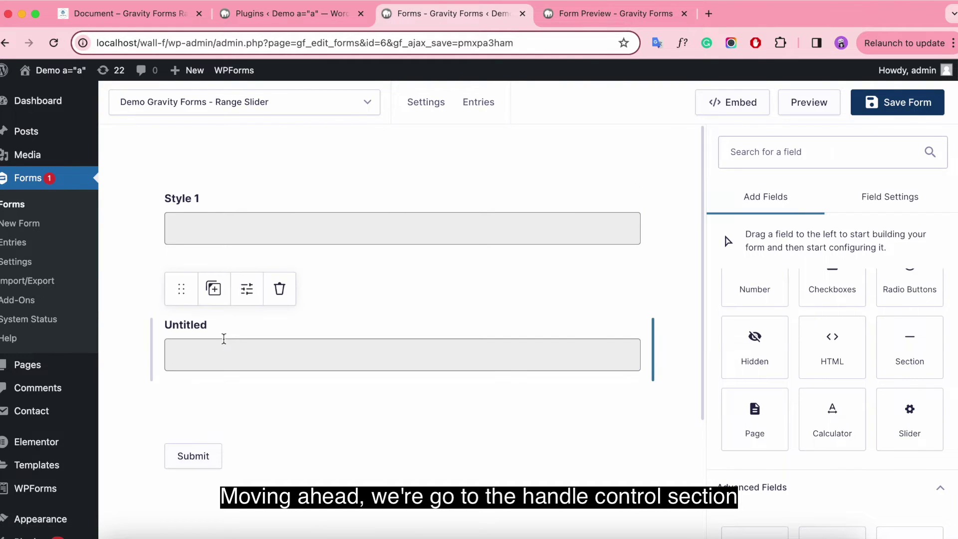
{"action": "double_click", "coordinate": [799, 352]}
{"action": "type", "text": "Style 2"}
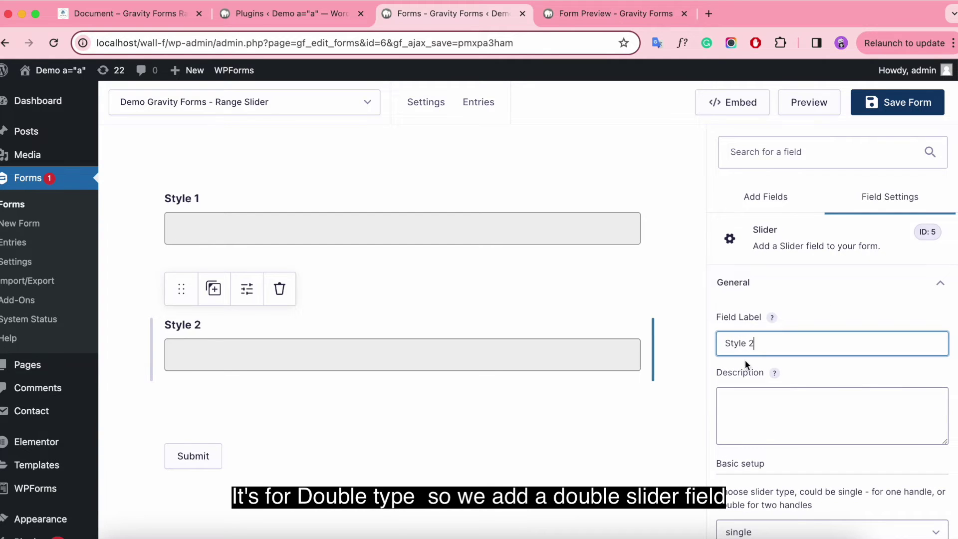
Set the Style 2 slider's type to Double and its UI skin to big.
{"action": "scroll", "coordinate": [856, 373], "scroll_direction": "down", "scroll_amount": 5}
{"action": "left_click", "coordinate": [894, 364]}
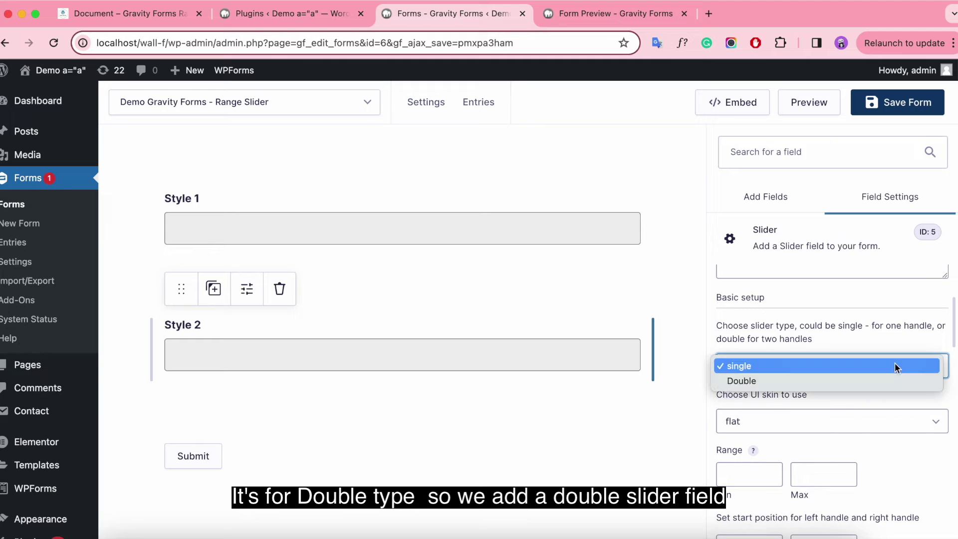
{"action": "left_click", "coordinate": [887, 380]}
{"action": "scroll", "coordinate": [917, 369], "scroll_direction": "down", "scroll_amount": 1}
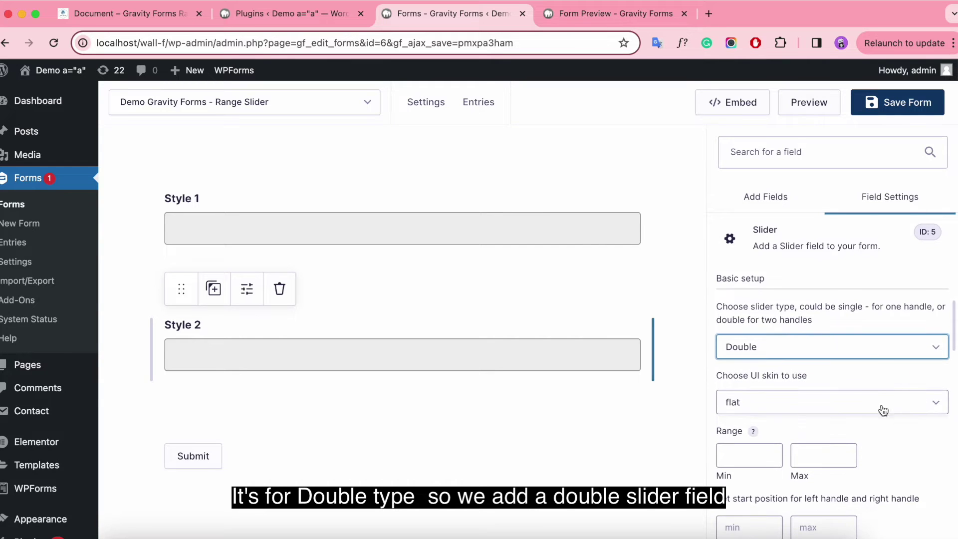
{"action": "left_click", "coordinate": [872, 412]}
{"action": "left_click", "coordinate": [868, 417]}
Set the Style 2 slider's range from 1000 to 10000 with a slider step of 500.
{"action": "scroll", "coordinate": [911, 381], "scroll_direction": "down", "scroll_amount": 1}
{"action": "scroll", "coordinate": [911, 381], "scroll_direction": "down", "scroll_amount": 1}
{"action": "left_click", "coordinate": [755, 376]}
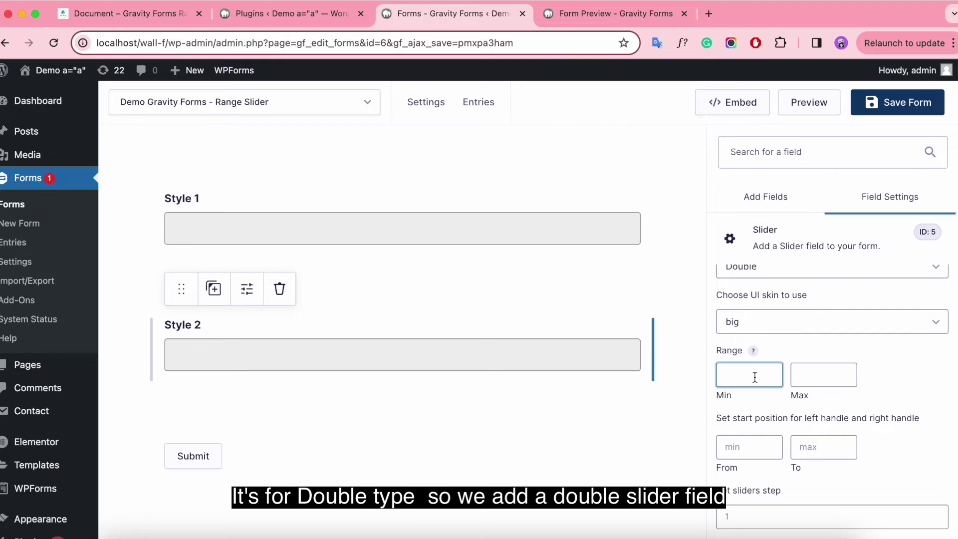
{"action": "type", "text": "1000"}
{"action": "key", "text": "Tab"}
{"action": "type", "text": "1"}
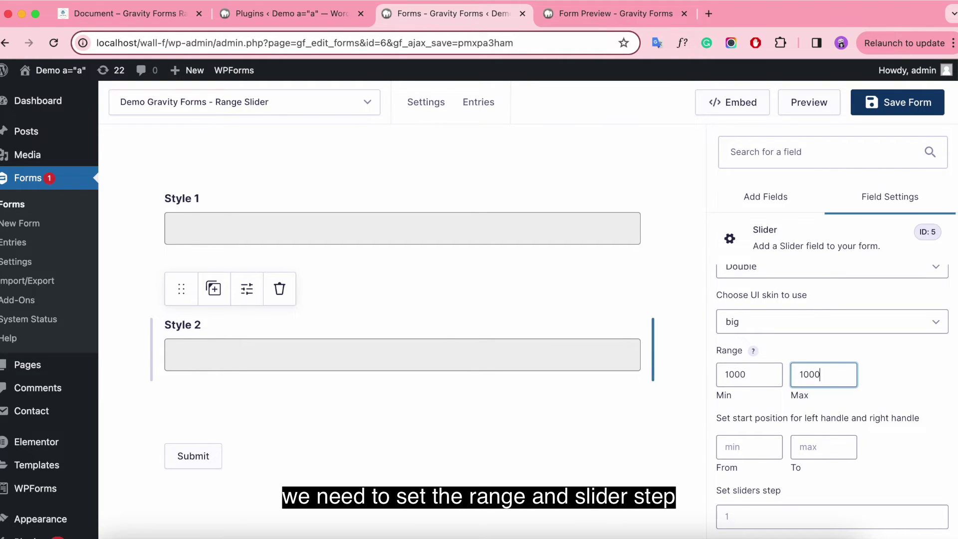
{"action": "scroll", "coordinate": [884, 391], "scroll_direction": "down", "scroll_amount": 1}
{"action": "left_click", "coordinate": [755, 495]}
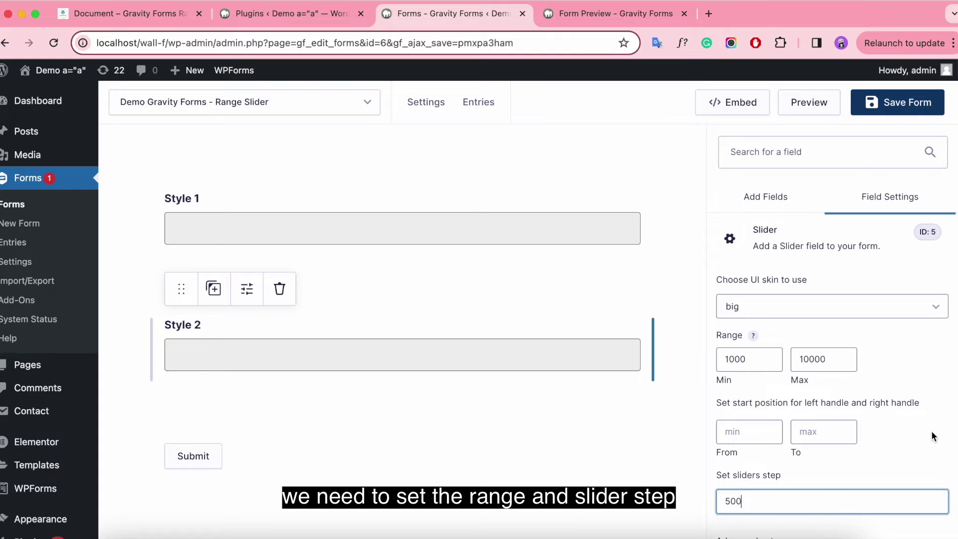
Save the form and test Style 2 in the reloaded preview, moving its handles to 6000 and 9000.
{"action": "scroll", "coordinate": [929, 434], "scroll_direction": "down", "scroll_amount": 5}
{"action": "scroll", "coordinate": [939, 421], "scroll_direction": "down", "scroll_amount": 4}
{"action": "scroll", "coordinate": [939, 421], "scroll_direction": "up", "scroll_amount": 10}
{"action": "left_click", "coordinate": [893, 103]}
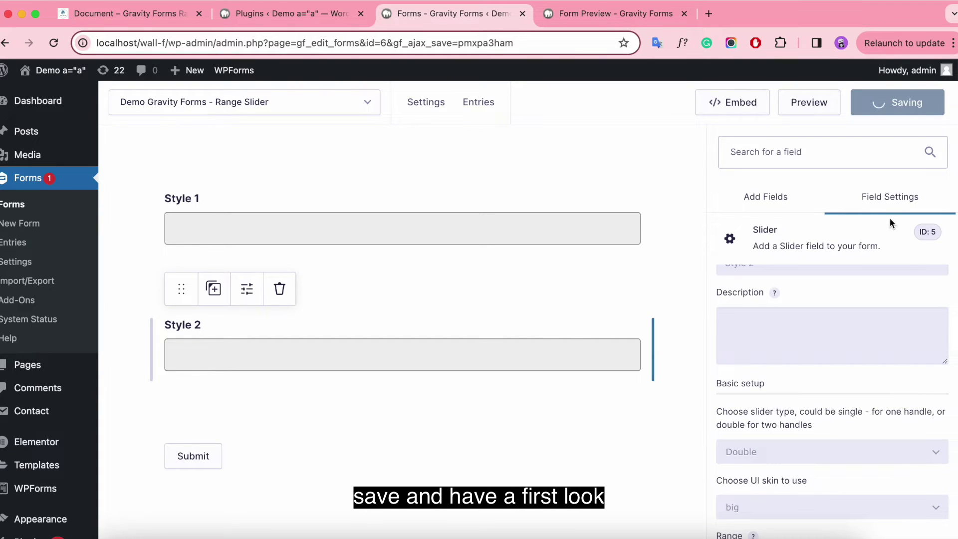
{"action": "left_click", "coordinate": [613, 14]}
{"action": "left_click", "coordinate": [53, 44]}
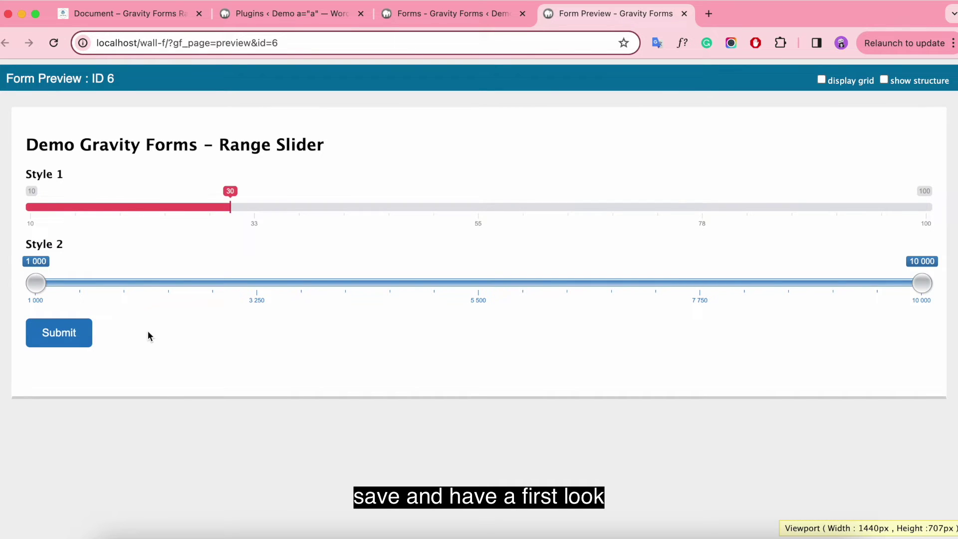
{"action": "left_click_drag", "start_coordinate": [39, 291], "coordinate": [534, 291]}
{"action": "left_click_drag", "start_coordinate": [921, 283], "coordinate": [832, 286]}
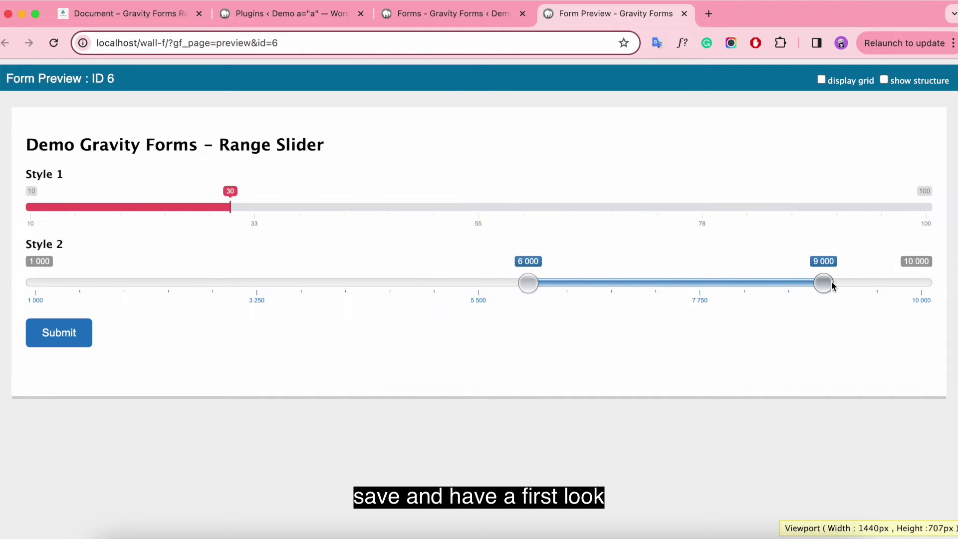
In the form editor, fix the position of Style 2's left handle and limit it to 2000 through 4000.
{"action": "left_click", "coordinate": [426, 23]}
{"action": "scroll", "coordinate": [868, 372], "scroll_direction": "down", "scroll_amount": 1}
{"action": "scroll", "coordinate": [870, 378], "scroll_direction": "down", "scroll_amount": 5}
{"action": "scroll", "coordinate": [891, 378], "scroll_direction": "down", "scroll_amount": 3}
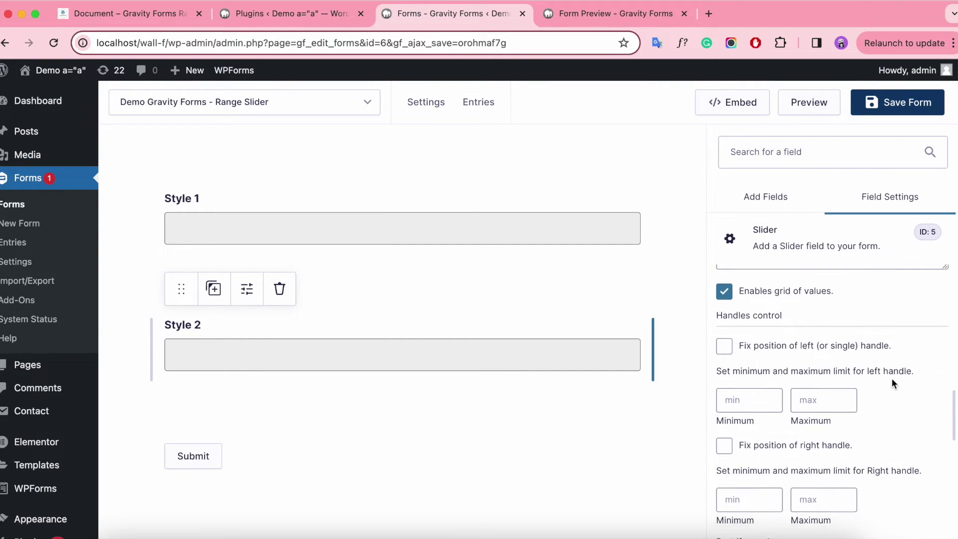
{"action": "scroll", "coordinate": [891, 383], "scroll_direction": "up", "scroll_amount": 1}
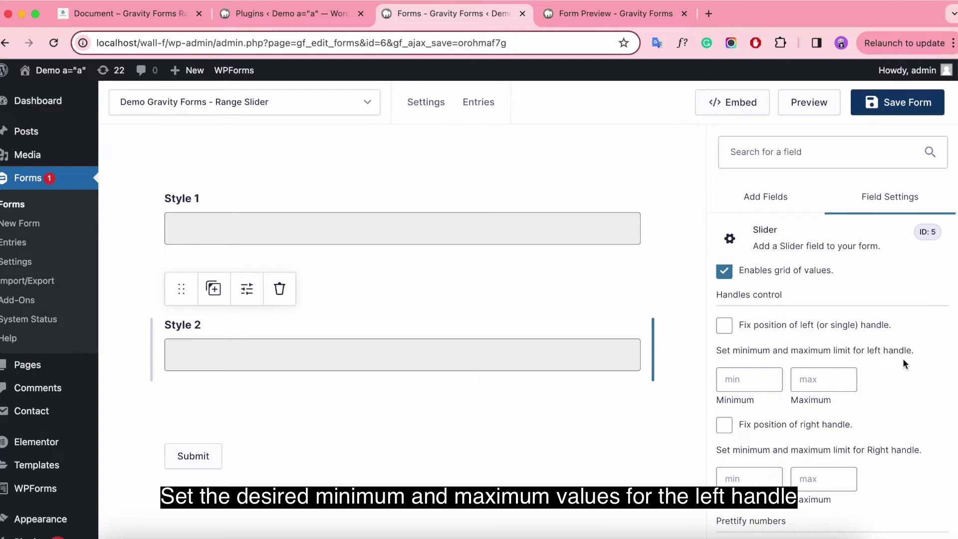
{"action": "left_click", "coordinate": [724, 325]}
{"action": "left_click", "coordinate": [752, 383]}
{"action": "type", "text": "2000"}
{"action": "key", "text": "Tab"}
{"action": "type", "text": "4"}
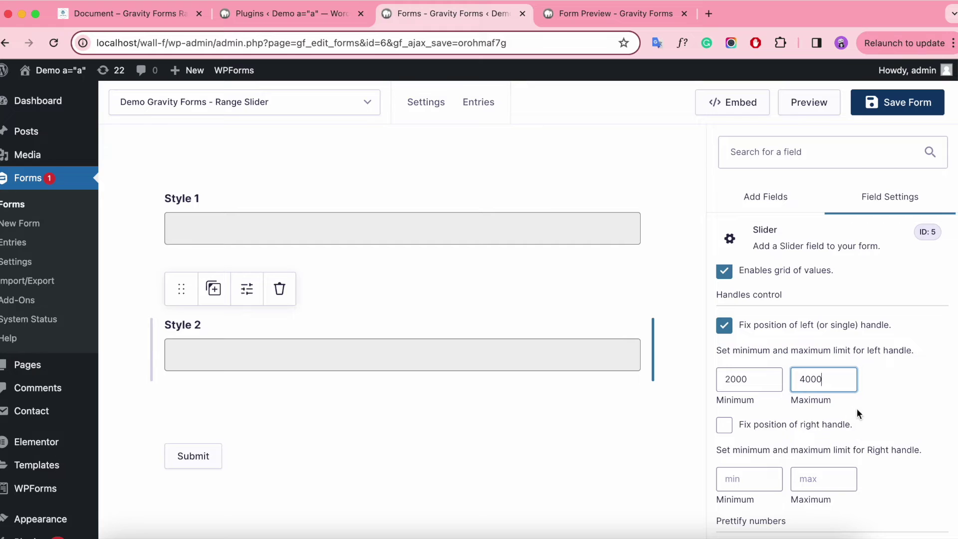
Save the form and test Style 2's left handle limits in the reloaded preview, moving the handle to 4000.
{"action": "left_click", "coordinate": [894, 103]}
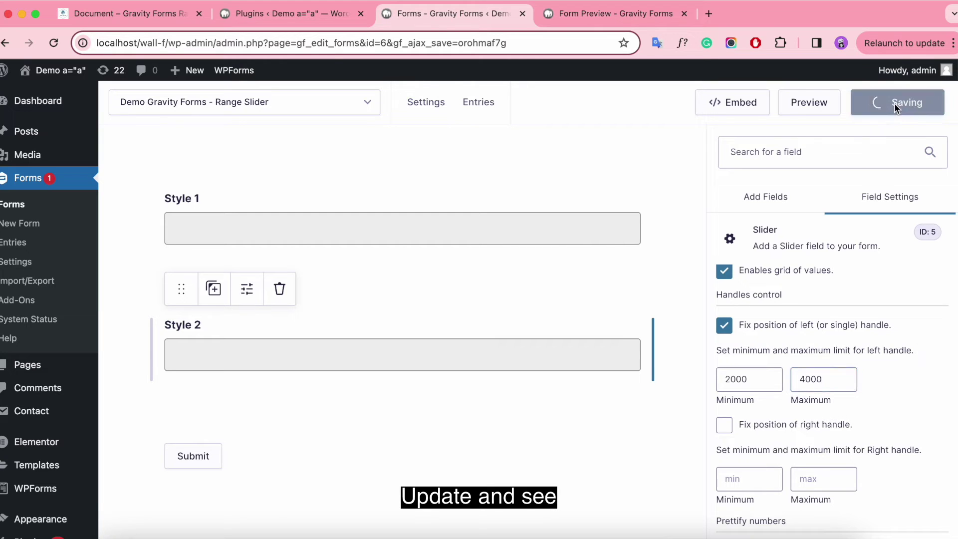
{"action": "left_click", "coordinate": [595, 13]}
{"action": "left_click", "coordinate": [54, 43]}
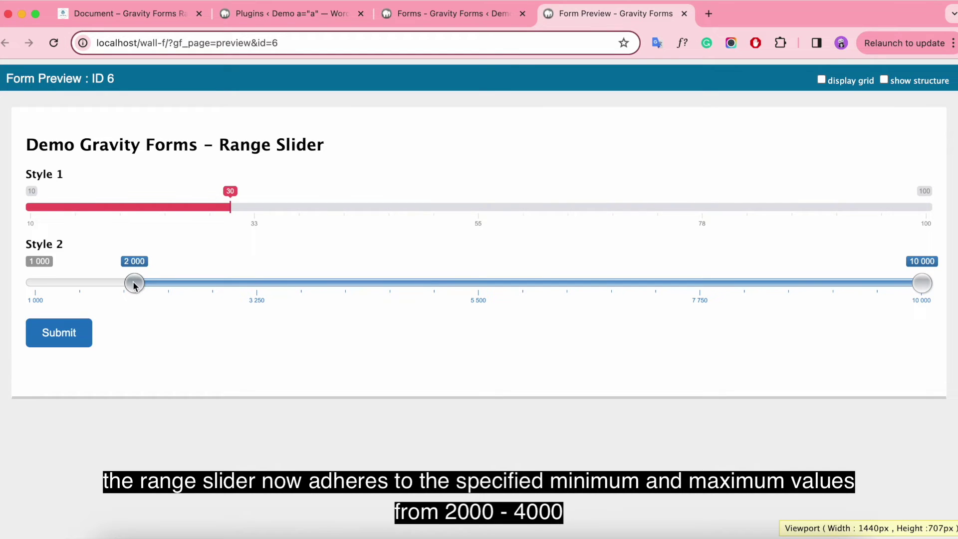
{"action": "left_click_drag", "start_coordinate": [134, 284], "coordinate": [502, 291]}
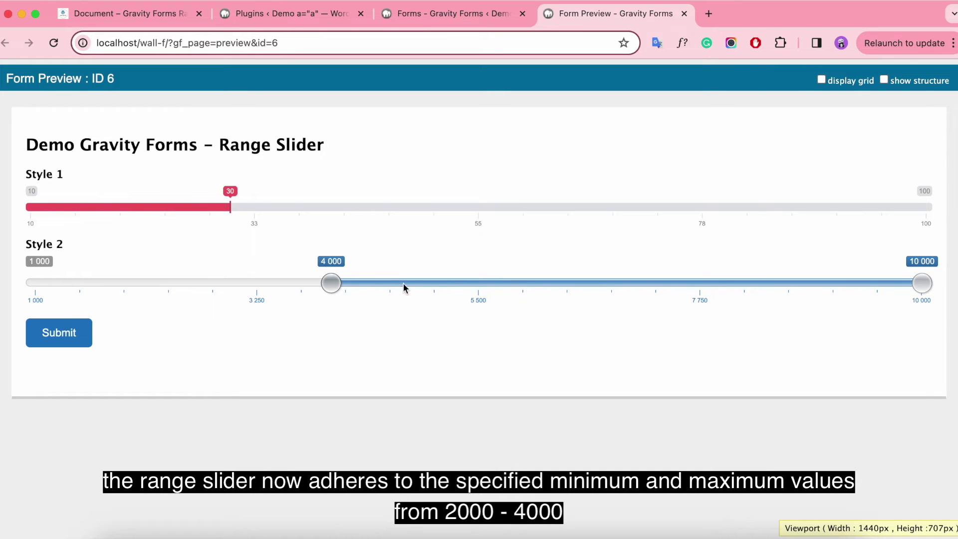
In the form editor, fix the position of Style 2's right handle and limit it to 6000 through 10000.
{"action": "left_click", "coordinate": [436, 14]}
{"action": "left_click", "coordinate": [724, 425]}
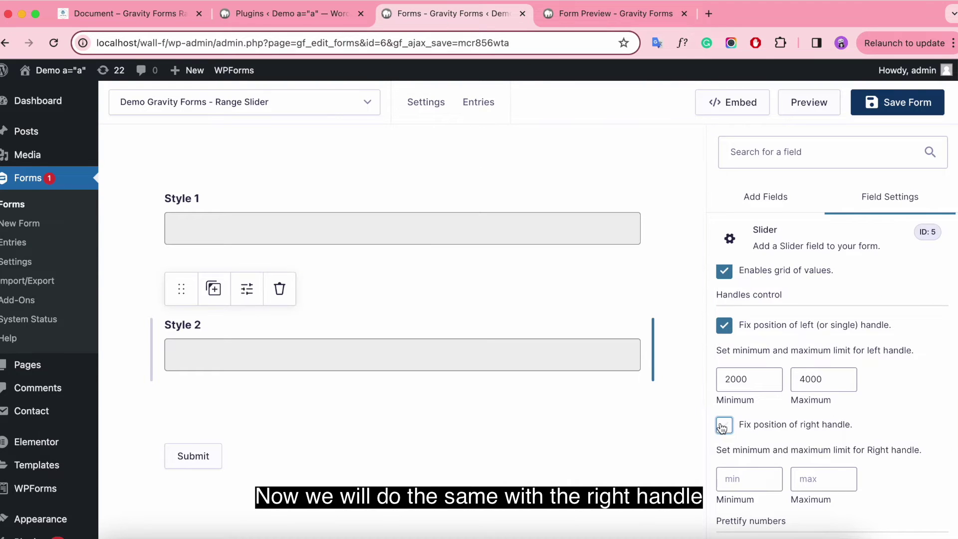
{"action": "scroll", "coordinate": [894, 403], "scroll_direction": "down", "scroll_amount": 1}
{"action": "left_click", "coordinate": [770, 469]}
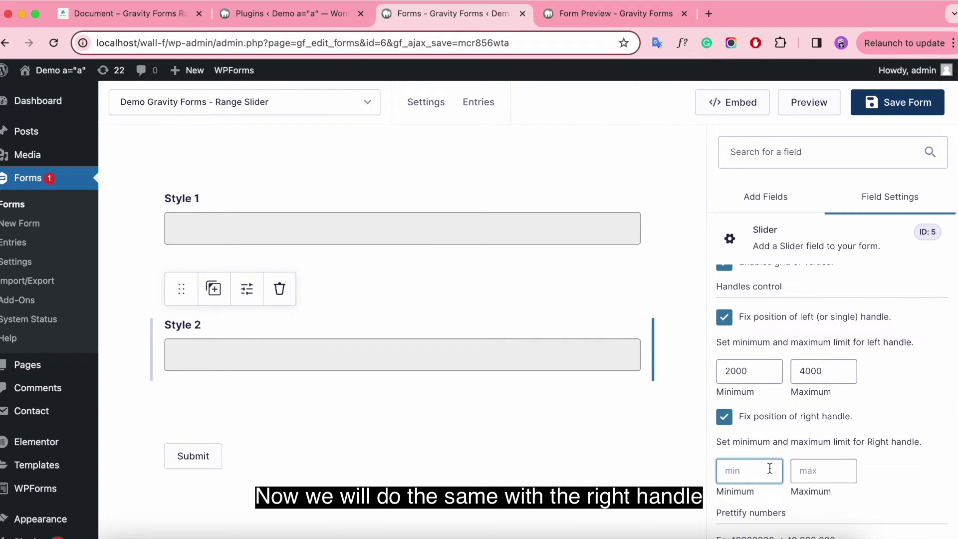
{"action": "type", "text": "6000"}
{"action": "left_click", "coordinate": [823, 470]}
{"action": "type", "text": "10000"}
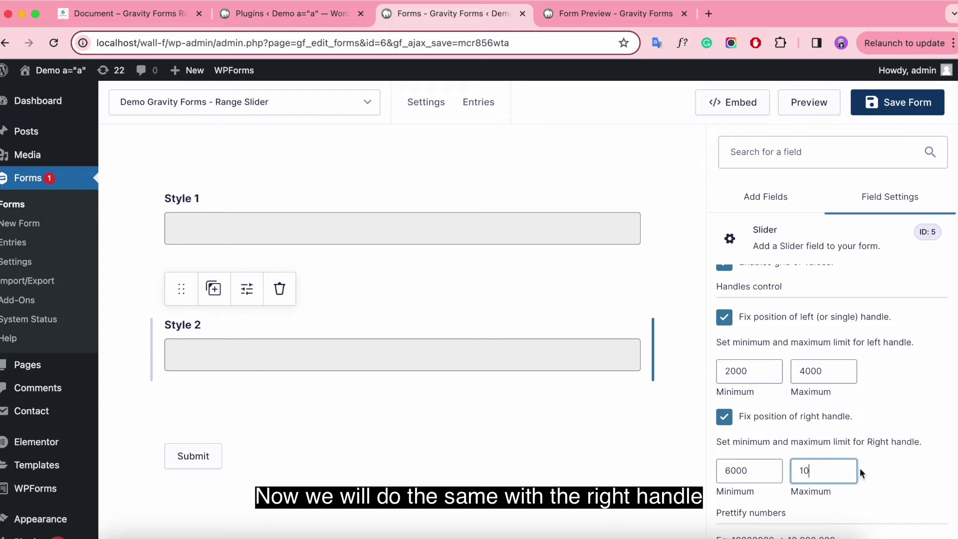
Save the form, test the limits of both Style 2 handles in the reloaded preview, and return to the form editor.
{"action": "left_click", "coordinate": [873, 108]}
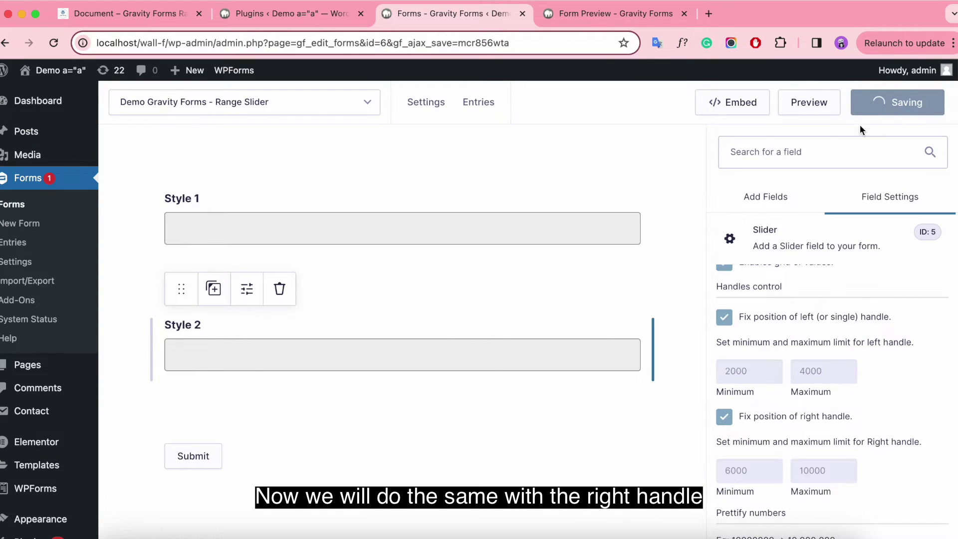
{"action": "left_click", "coordinate": [606, 14]}
{"action": "left_click", "coordinate": [54, 42]}
{"action": "left_click", "coordinate": [135, 282]}
{"action": "left_click_drag", "start_coordinate": [143, 284], "coordinate": [415, 285]}
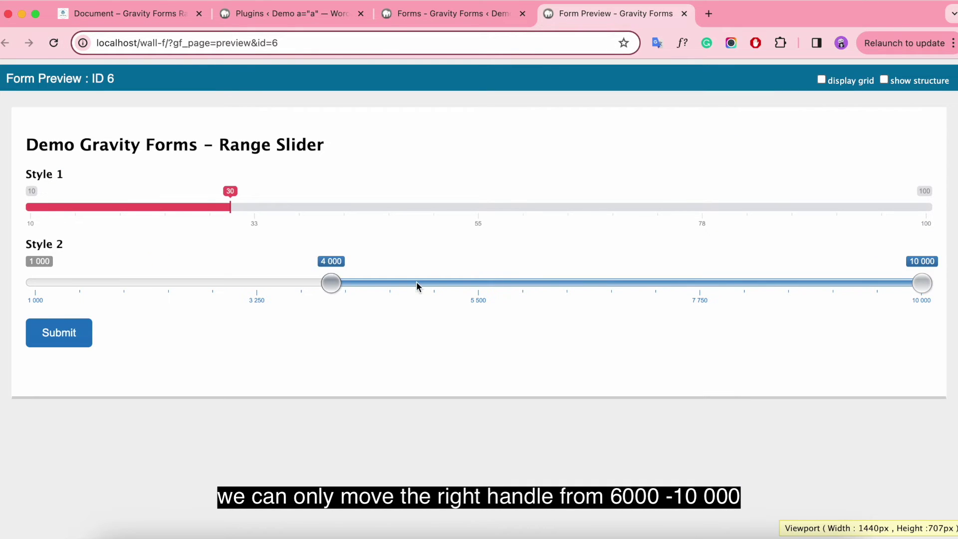
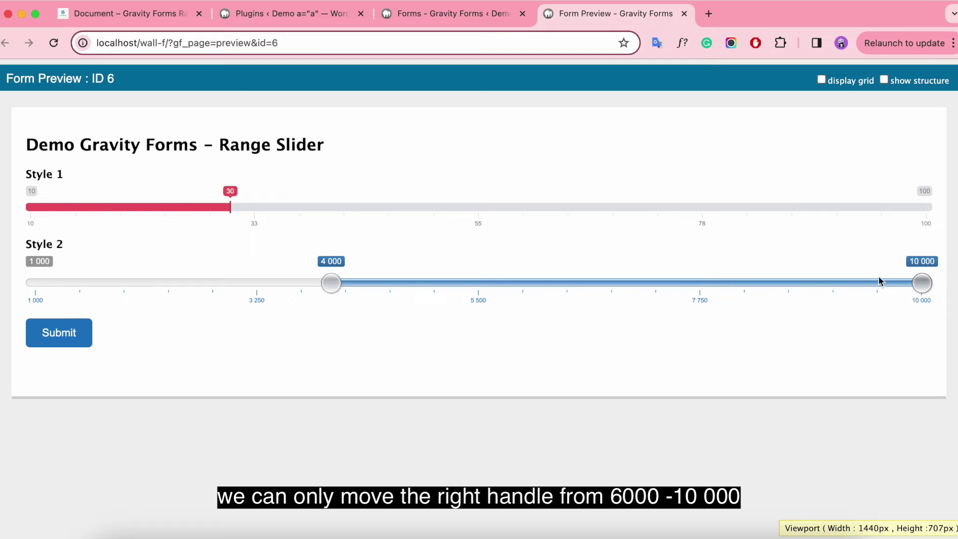
{"action": "left_click_drag", "start_coordinate": [922, 283], "coordinate": [112, 241]}
{"action": "left_click", "coordinate": [414, 19]}
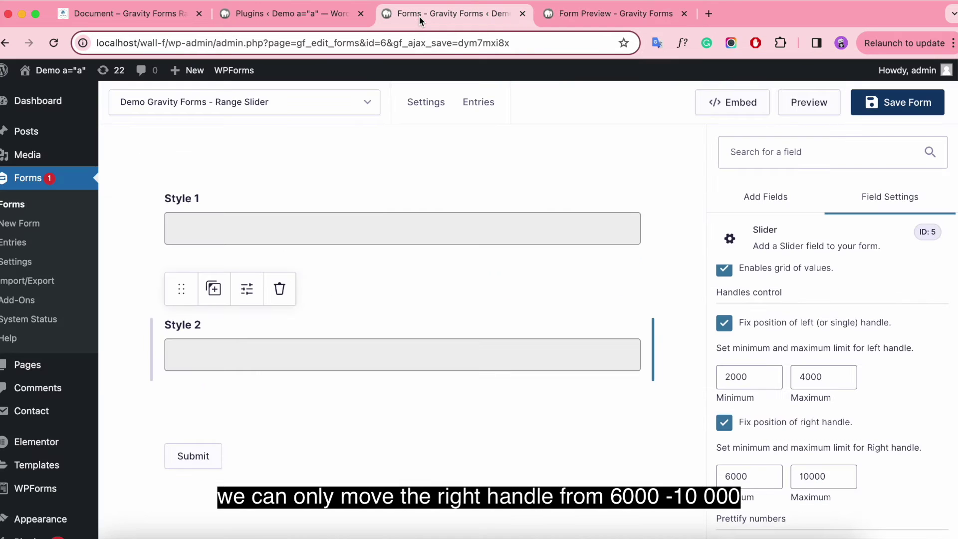
{"action": "scroll", "coordinate": [925, 369], "scroll_direction": "down", "scroll_amount": 5}
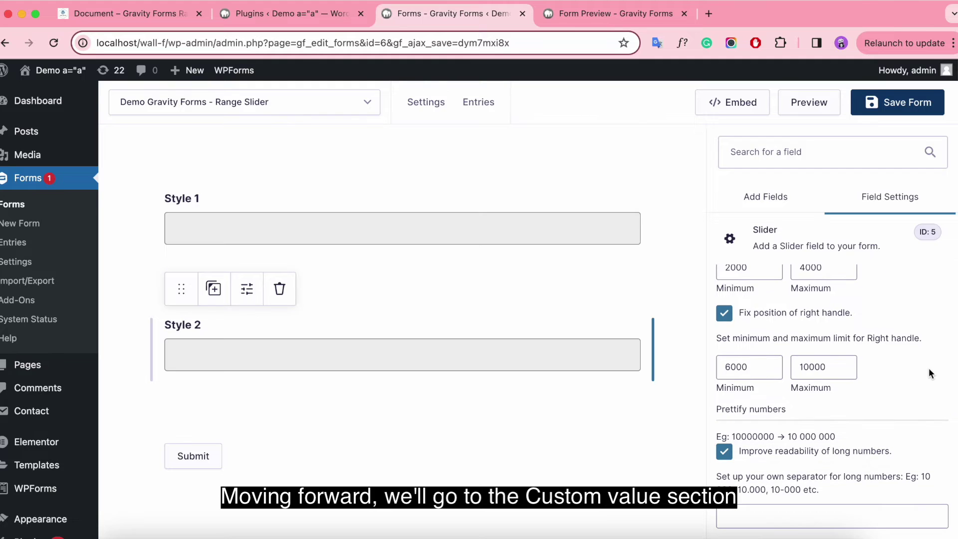
{"action": "scroll", "coordinate": [928, 372], "scroll_direction": "up", "scroll_amount": 10}
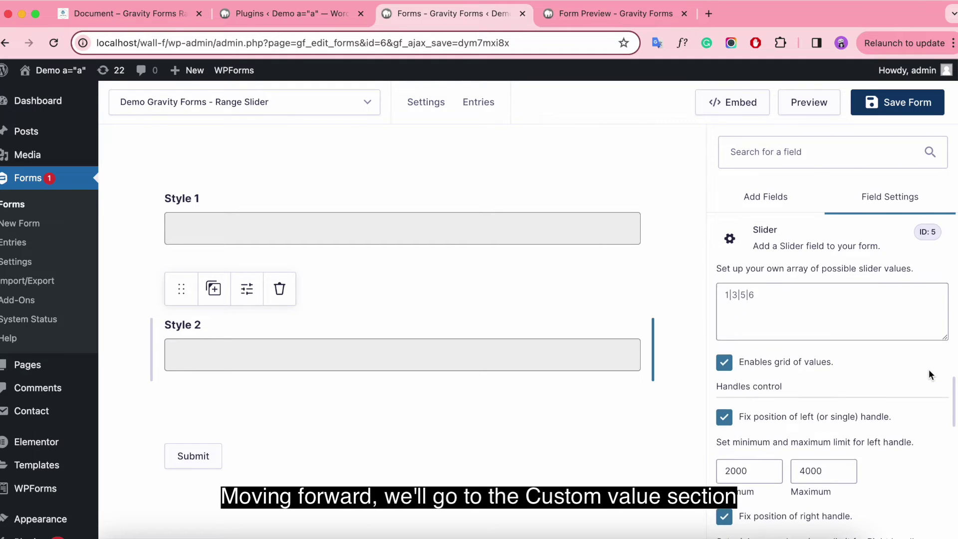
{"action": "scroll", "coordinate": [929, 373], "scroll_direction": "down", "scroll_amount": 1}
{"action": "left_click", "coordinate": [784, 427]}
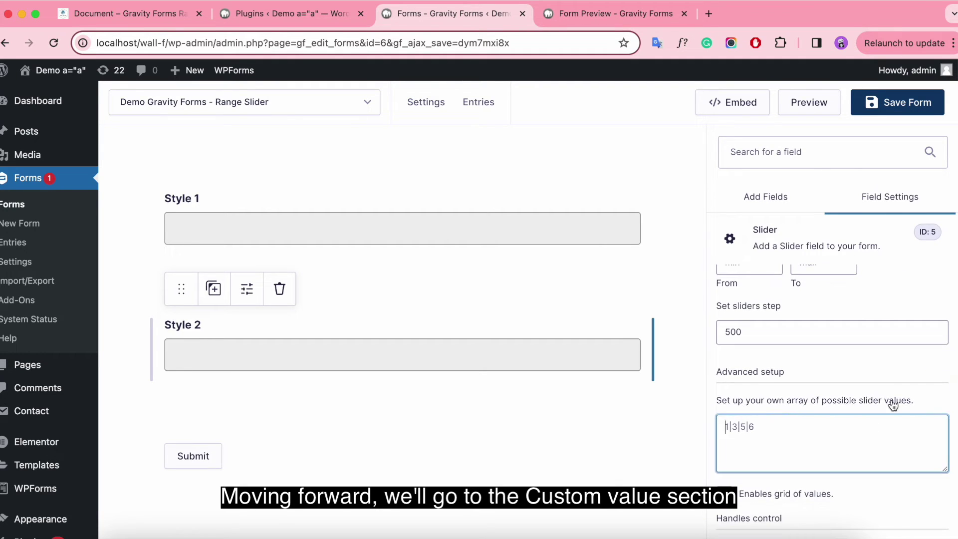
Add a Slider field below Style 2 and label it "Custom Value".
{"action": "left_click", "coordinate": [765, 196]}
{"action": "left_click_drag", "start_coordinate": [909, 419], "coordinate": [269, 467]}
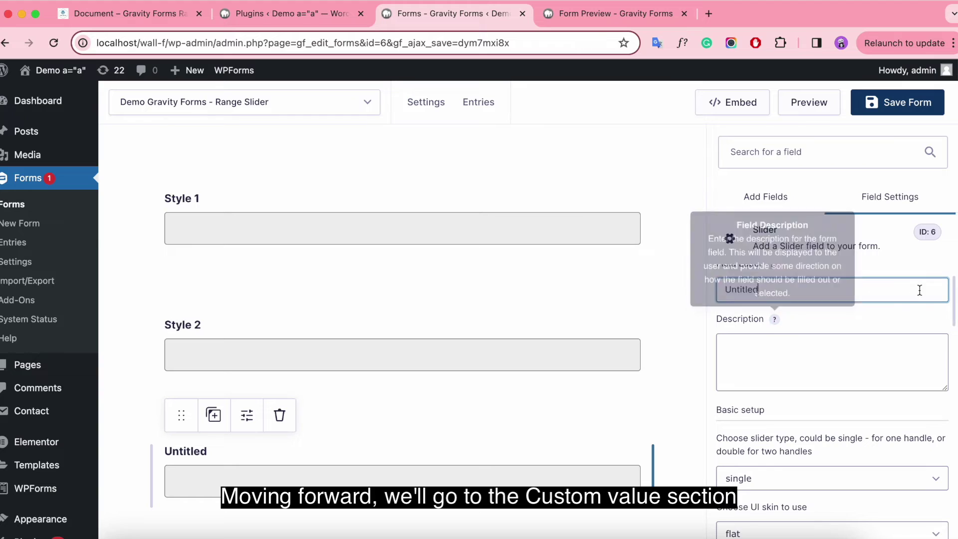
{"action": "type", "text": "Cus"}
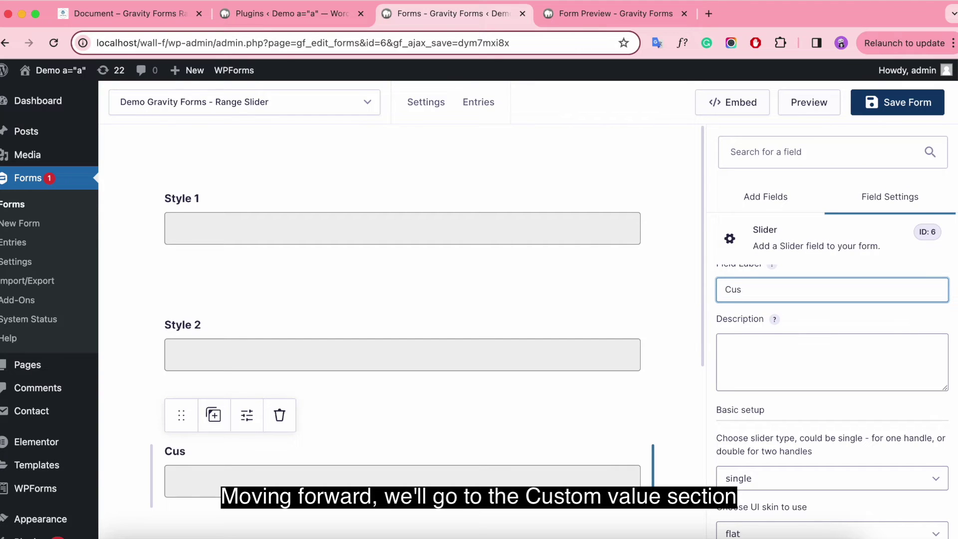
{"action": "type", "text": "tom Value"}
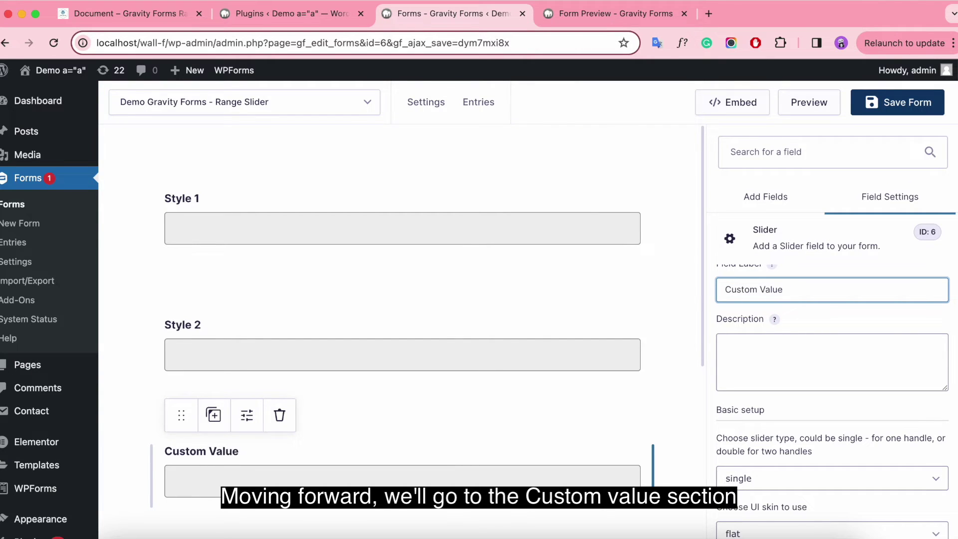
Keep the Custom Value slider as single type and choose the modern UI skin for it.
{"action": "scroll", "coordinate": [838, 390], "scroll_direction": "down", "scroll_amount": 3}
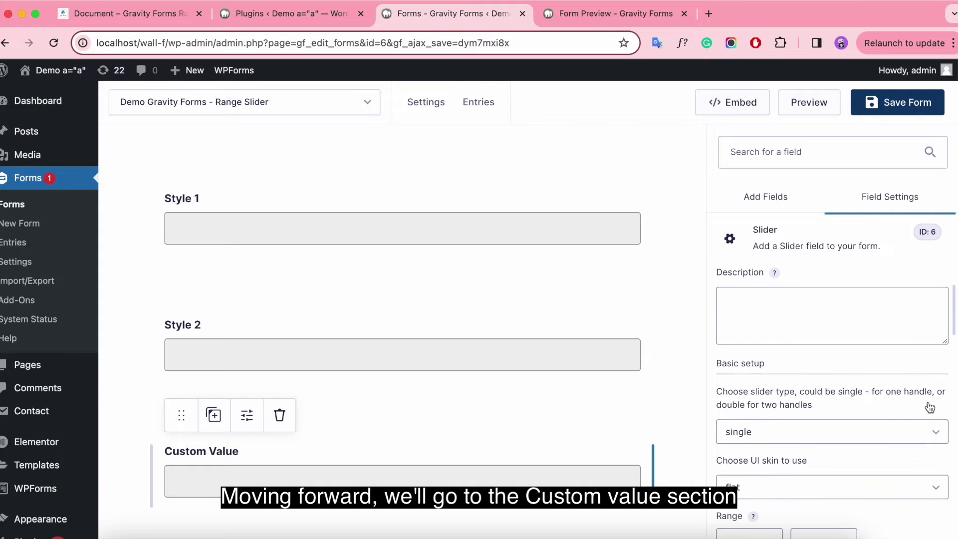
{"action": "left_click", "coordinate": [847, 429]}
{"action": "left_click", "coordinate": [848, 429]}
{"action": "scroll", "coordinate": [878, 421], "scroll_direction": "down", "scroll_amount": 2}
{"action": "left_click", "coordinate": [879, 405]}
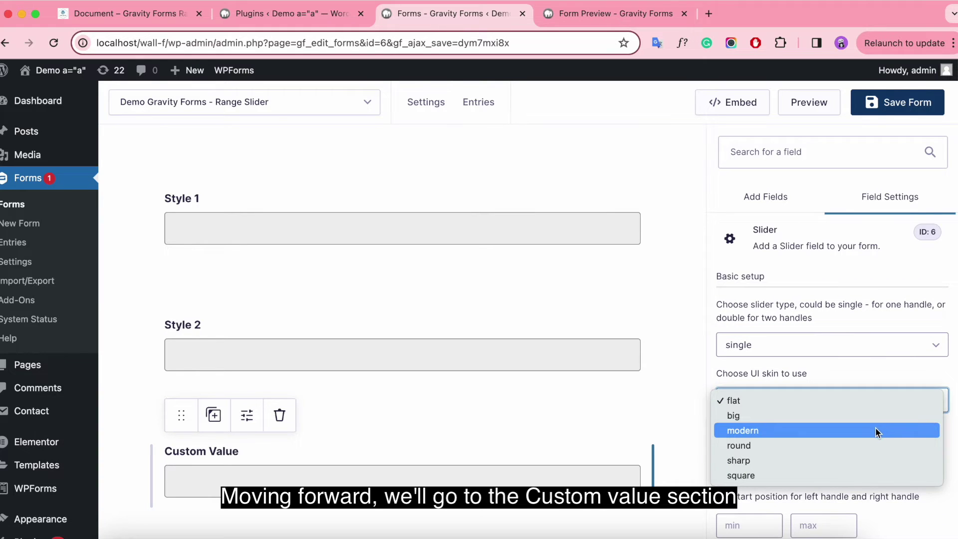
{"action": "left_click", "coordinate": [867, 428]}
{"action": "scroll", "coordinate": [909, 403], "scroll_direction": "down", "scroll_amount": 3}
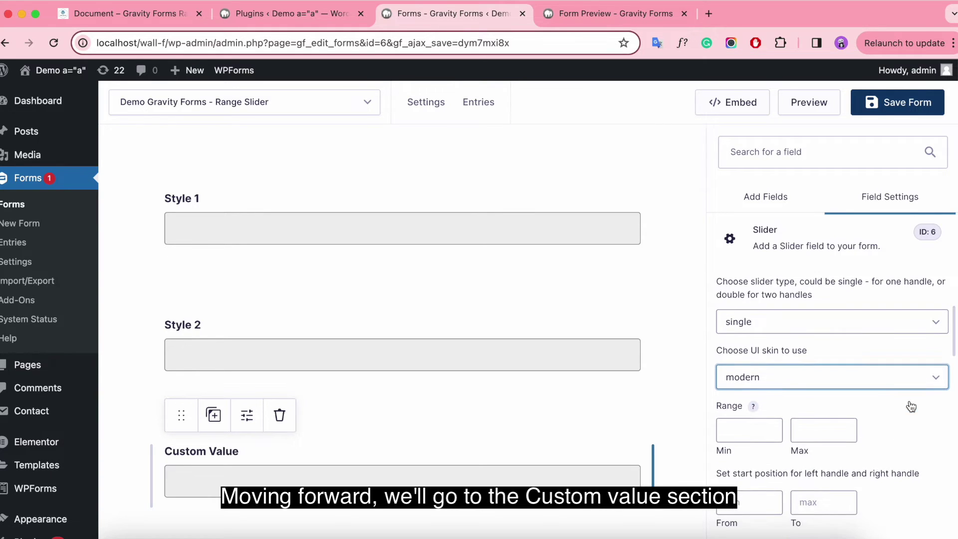
Set Custom Value's array of possible values to 9|99|999|9999 and disable the fixed position of its left and right handles.
{"action": "scroll", "coordinate": [909, 400], "scroll_direction": "down", "scroll_amount": 10}
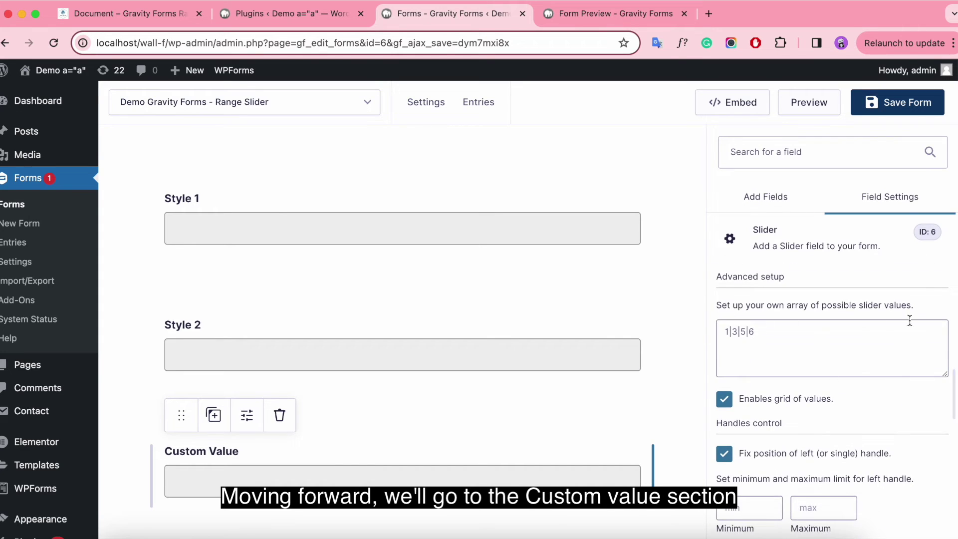
{"action": "left_click", "coordinate": [794, 340]}
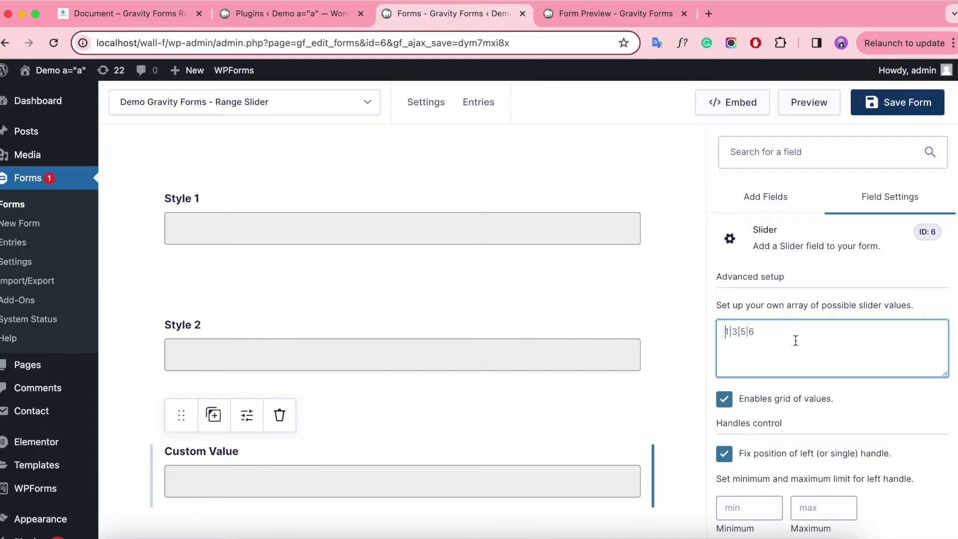
{"action": "type", "text": "9|99|999|9999"}
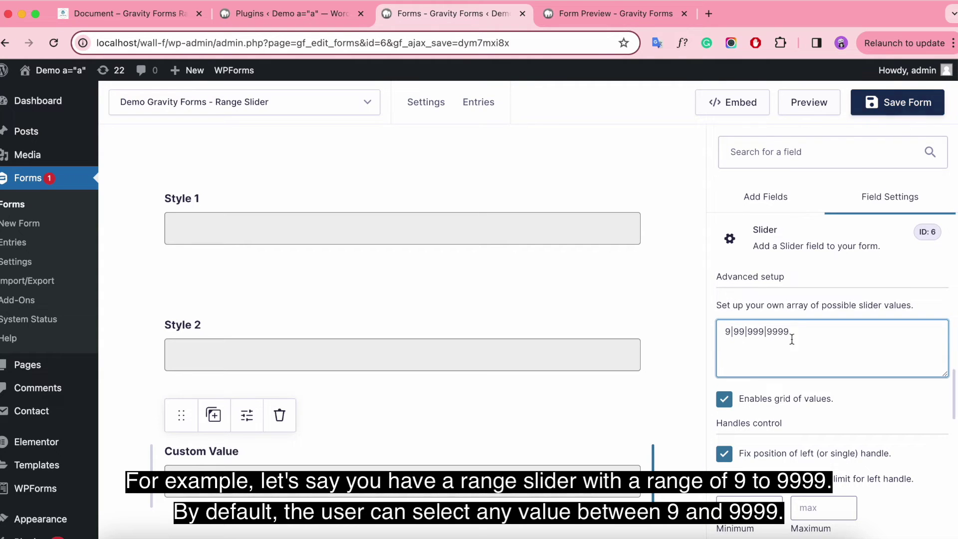
{"action": "left_click", "coordinate": [723, 398]}
{"action": "left_click", "coordinate": [723, 398]}
{"action": "left_click", "coordinate": [723, 453]}
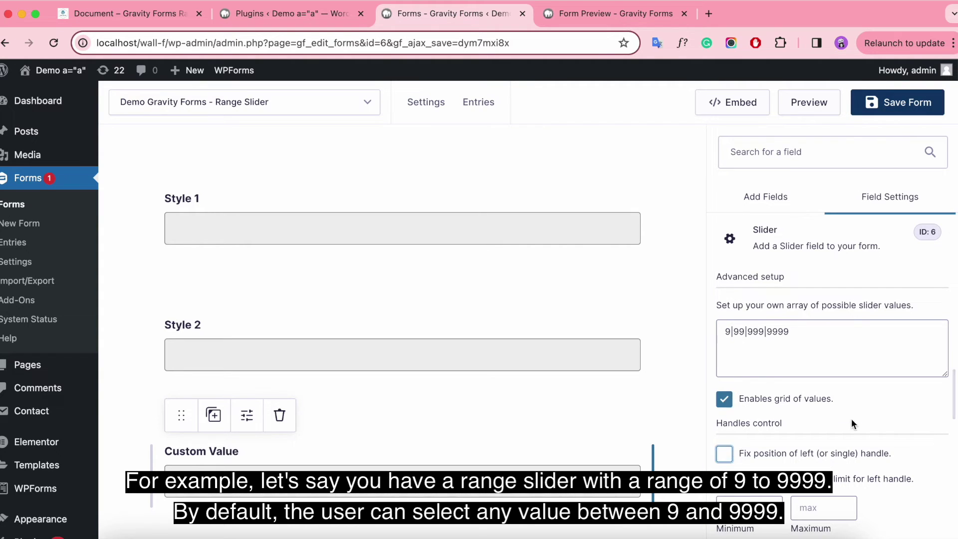
{"action": "scroll", "coordinate": [851, 418], "scroll_direction": "down", "scroll_amount": 4}
{"action": "left_click", "coordinate": [724, 366]}
{"action": "scroll", "coordinate": [926, 377], "scroll_direction": "up", "scroll_amount": 10}
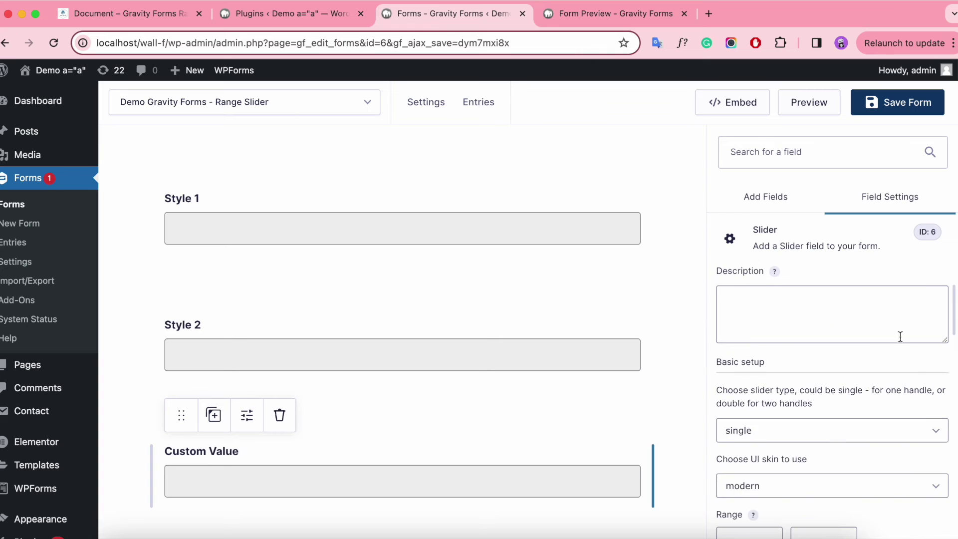
Save the form and test the Custom Value slider in the reloaded preview, moving the handle across the scale to 9 999.
{"action": "left_click", "coordinate": [893, 102]}
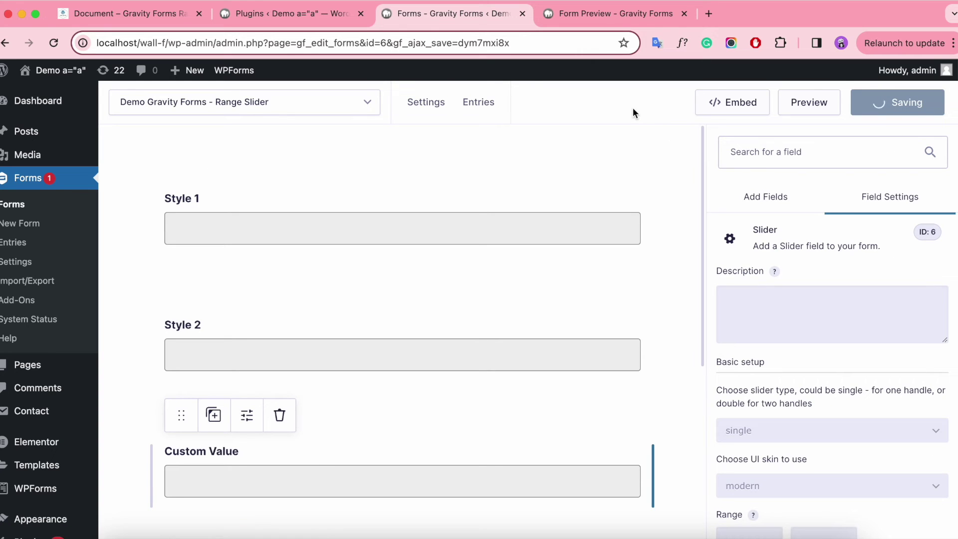
{"action": "left_click", "coordinate": [613, 14]}
{"action": "left_click", "coordinate": [53, 43]}
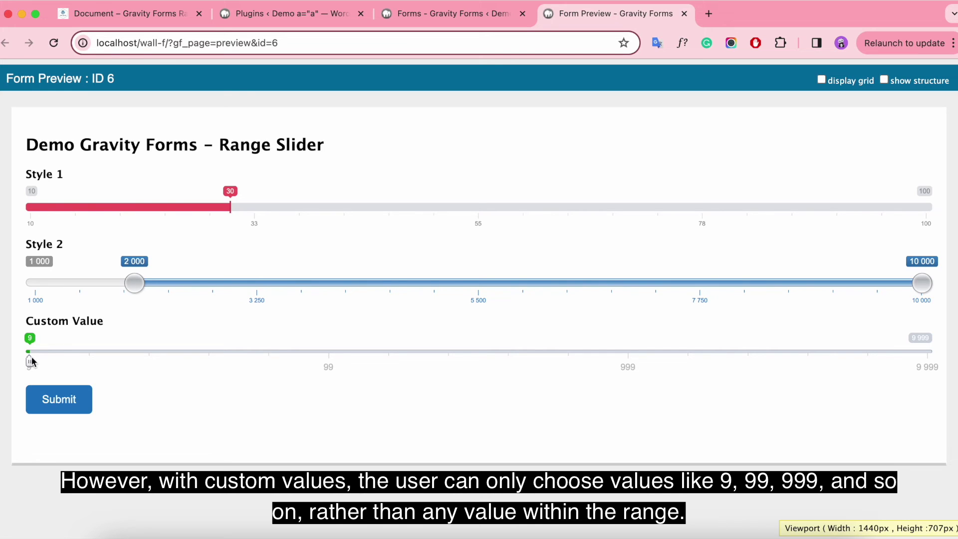
{"action": "left_click_drag", "start_coordinate": [62, 361], "coordinate": [190, 362]}
{"action": "left_click_drag", "start_coordinate": [261, 361], "coordinate": [869, 344]}
{"action": "left_click_drag", "start_coordinate": [742, 368], "coordinate": [30, 362]}
{"action": "left_click_drag", "start_coordinate": [194, 366], "coordinate": [857, 341]}
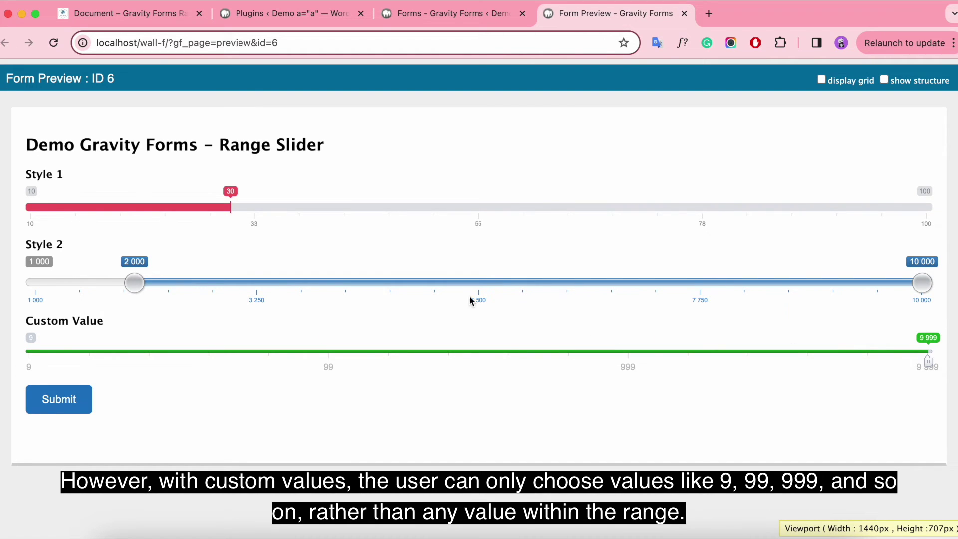
In the form editor, replace Custom Value's array of possible values with One|Two|Three.
{"action": "left_click", "coordinate": [435, 18]}
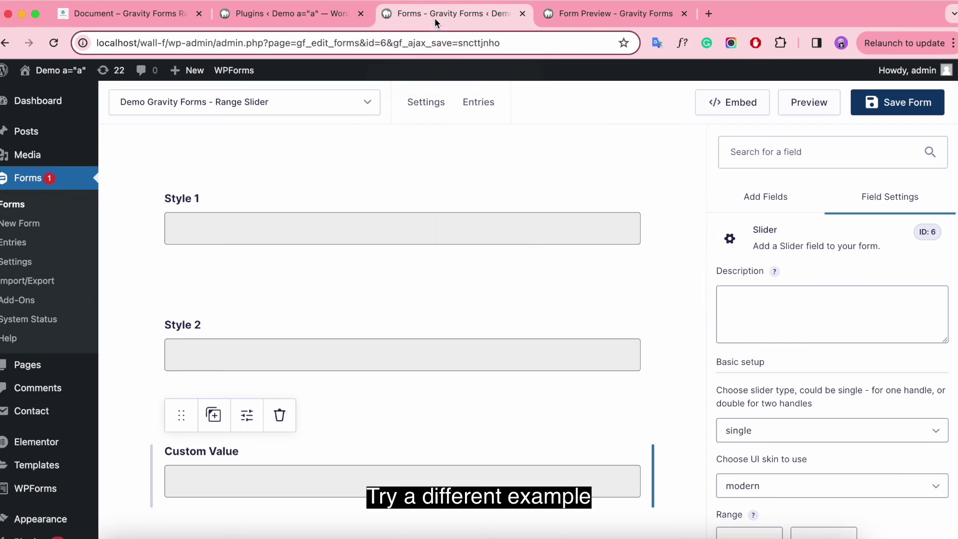
{"action": "scroll", "coordinate": [901, 416], "scroll_direction": "down", "scroll_amount": 5}
{"action": "left_click", "coordinate": [847, 291]}
{"action": "left_click_drag", "start_coordinate": [846, 291], "coordinate": [701, 298]}
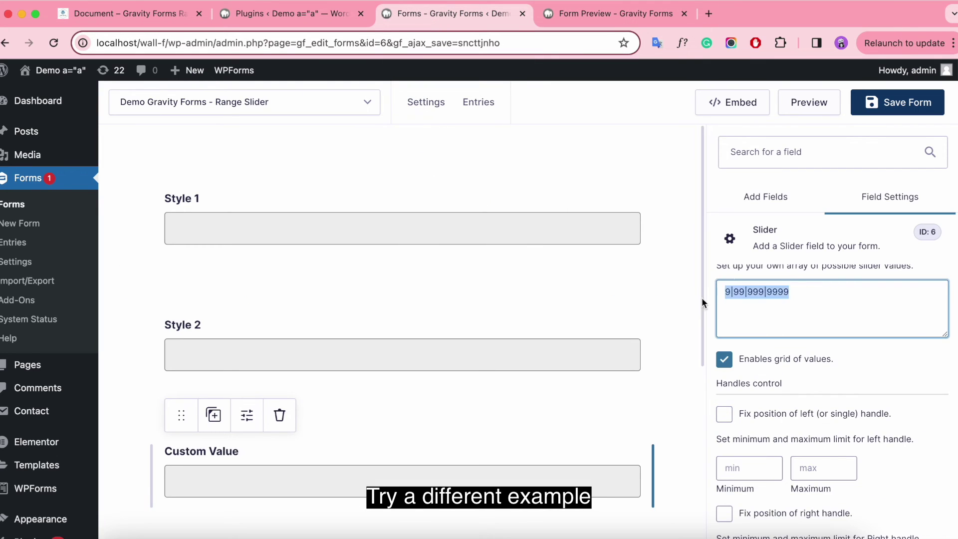
{"action": "left_click", "coordinate": [726, 292]}
{"action": "triple_click", "coordinate": [726, 291]}
{"action": "type", "text": "On"}
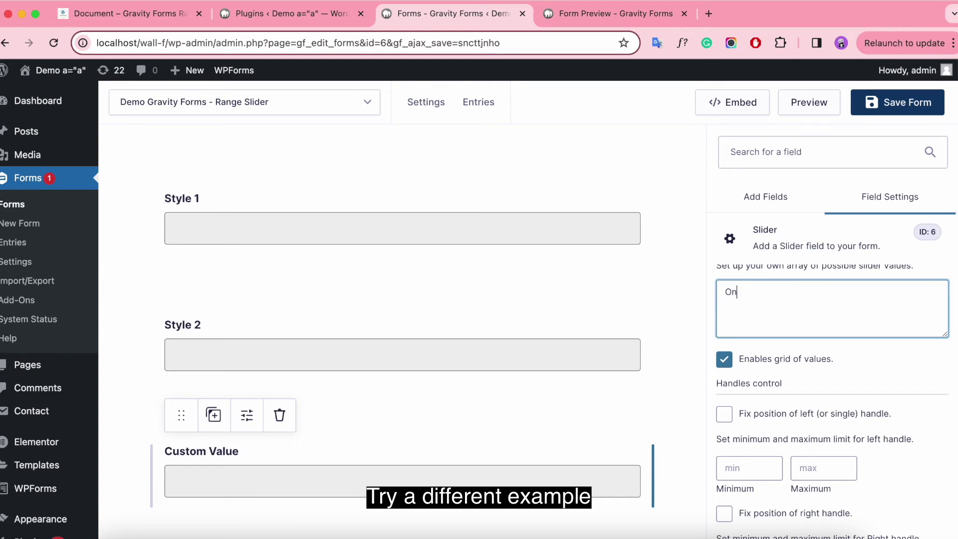
{"action": "type", "text": "e|Two|Three"}
Save the form and test the Custom Value slider's text values in the reloaded preview, moving the handle to Two and along the scale.
{"action": "left_click", "coordinate": [879, 101]}
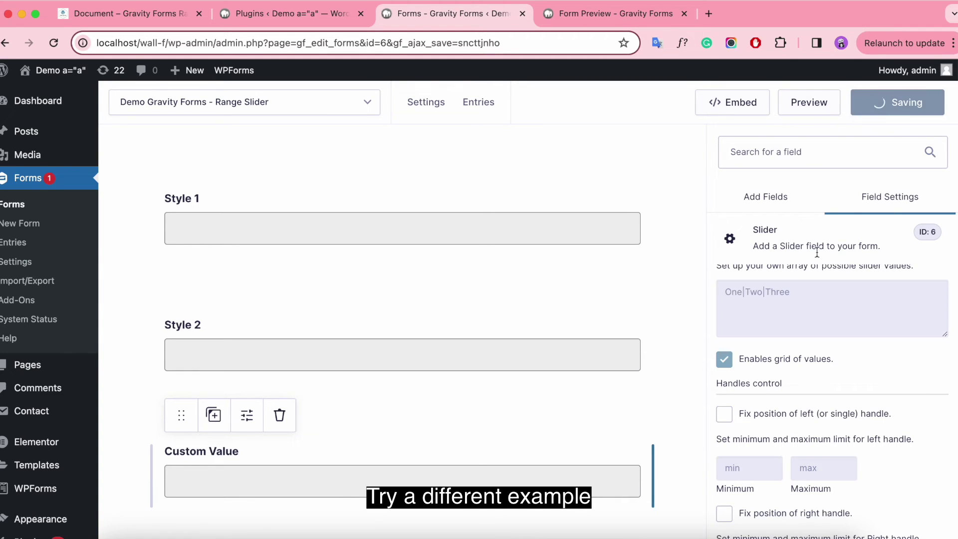
{"action": "left_click", "coordinate": [608, 13]}
{"action": "key", "text": "super+r"}
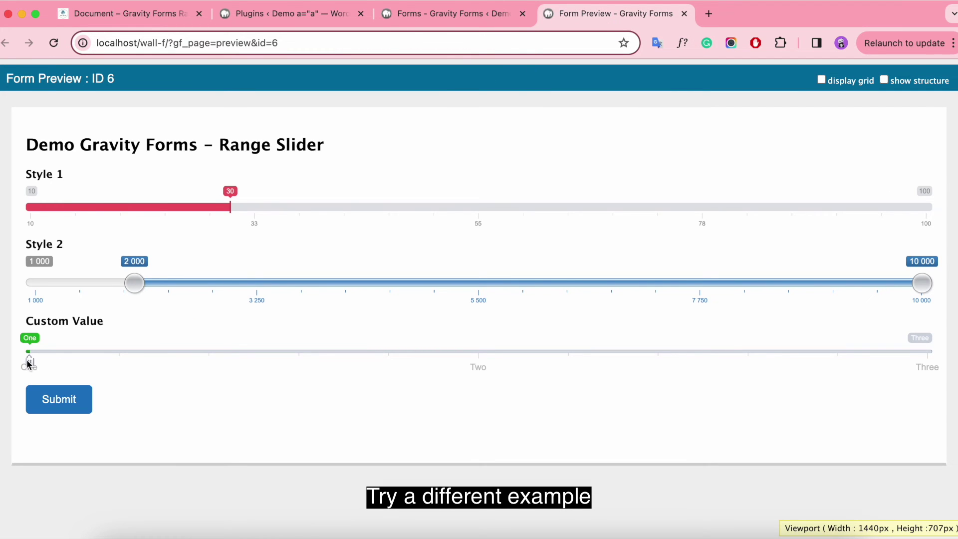
{"action": "left_click_drag", "start_coordinate": [28, 363], "coordinate": [479, 364]}
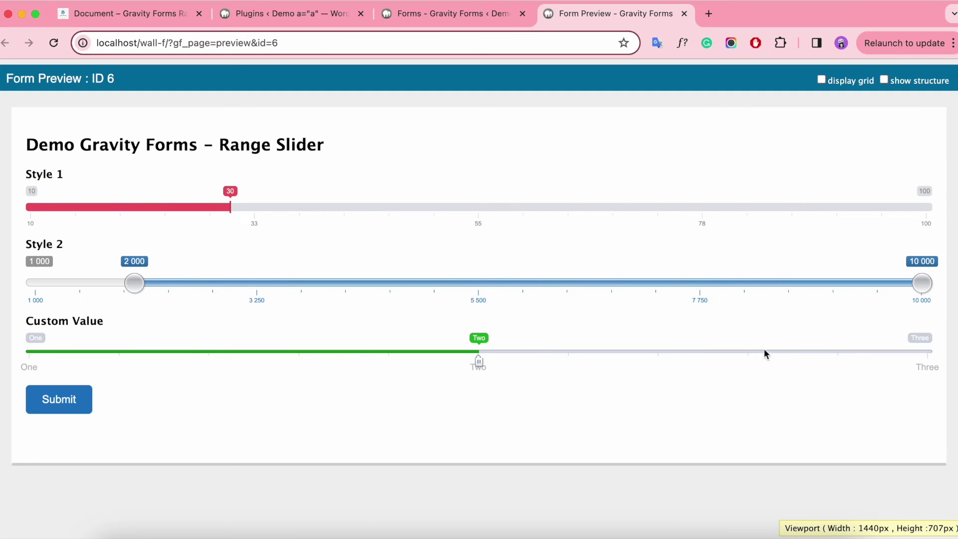
{"action": "left_click_drag", "start_coordinate": [765, 354], "coordinate": [44, 364]}
In the form editor, set Style 2's separator for long numbers to "." and its value prefix to "$".
{"action": "left_click", "coordinate": [437, 19]}
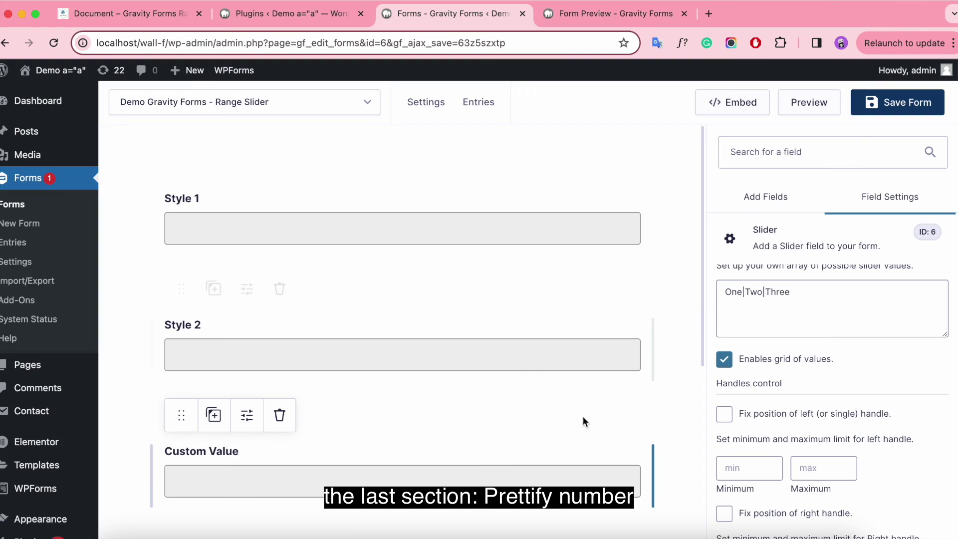
{"action": "scroll", "coordinate": [911, 359], "scroll_direction": "down", "scroll_amount": 10}
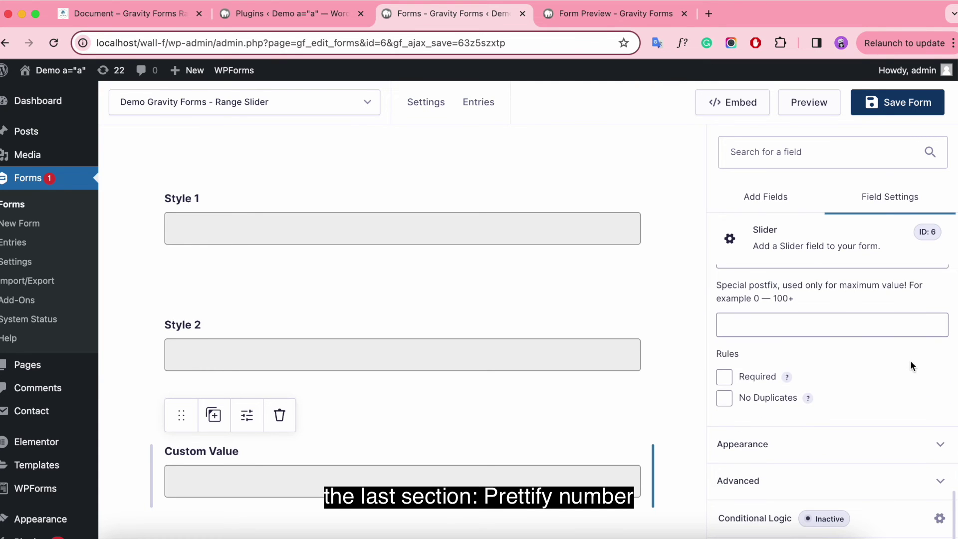
{"action": "scroll", "coordinate": [909, 360], "scroll_direction": "up", "scroll_amount": 6}
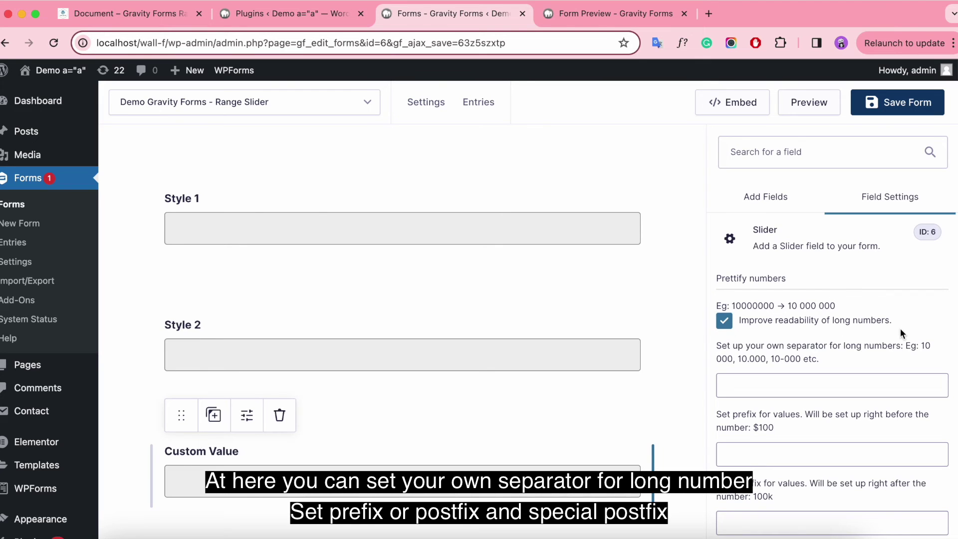
{"action": "left_click", "coordinate": [826, 386]}
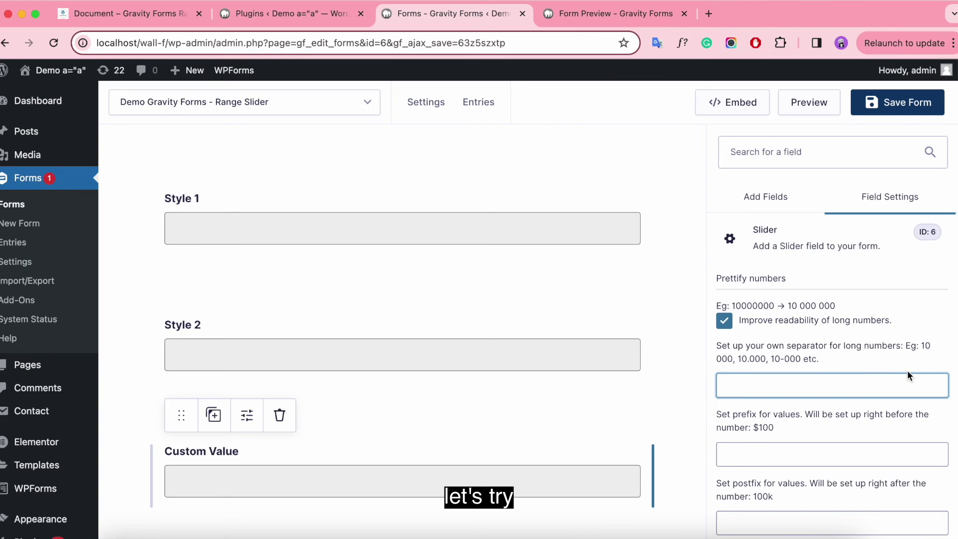
{"action": "left_click", "coordinate": [582, 361]}
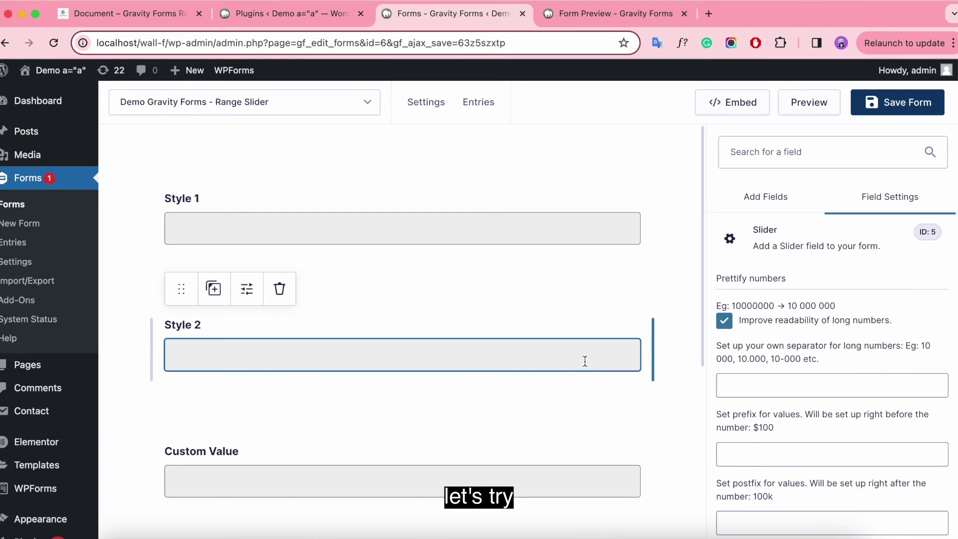
{"action": "scroll", "coordinate": [839, 392], "scroll_direction": "up", "scroll_amount": 2}
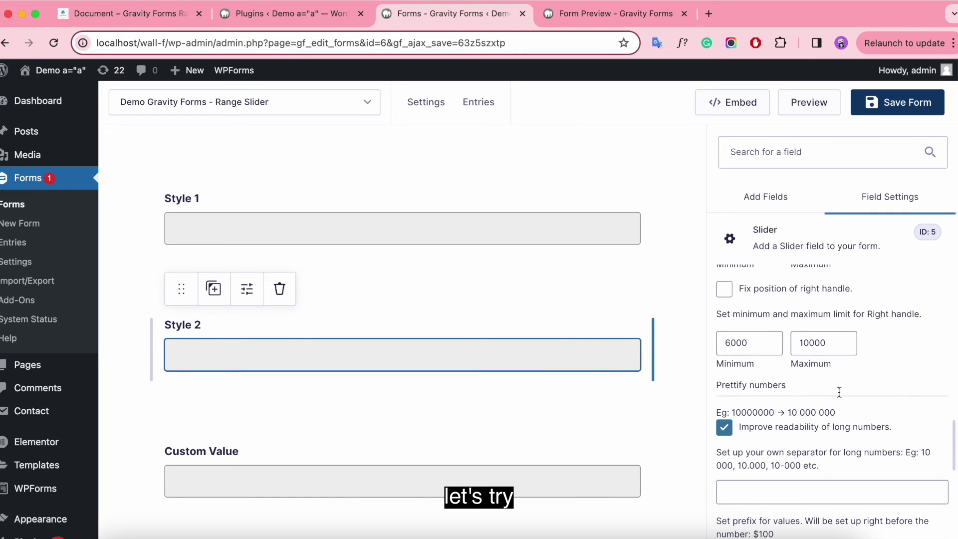
{"action": "scroll", "coordinate": [841, 391], "scroll_direction": "up", "scroll_amount": 6}
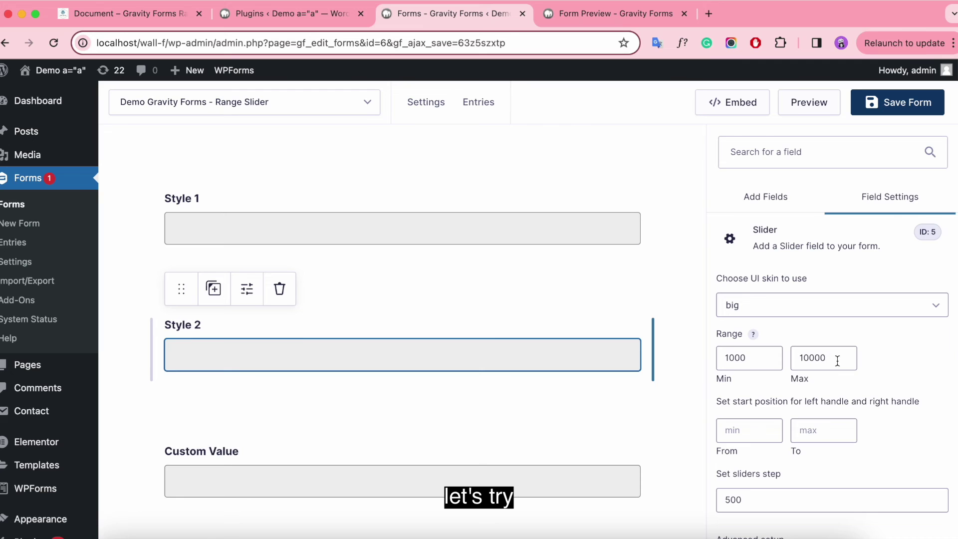
{"action": "scroll", "coordinate": [836, 359], "scroll_direction": "down", "scroll_amount": 5}
{"action": "scroll", "coordinate": [839, 366], "scroll_direction": "down", "scroll_amount": 10}
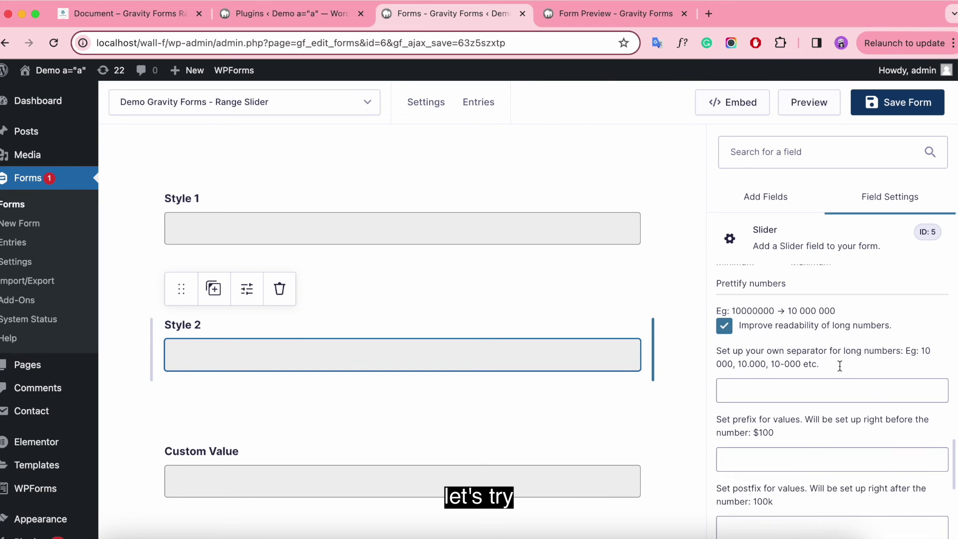
{"action": "left_click", "coordinate": [764, 365]}
{"action": "type", "text": "."}
{"action": "scroll", "coordinate": [780, 419], "scroll_direction": "down", "scroll_amount": 1}
{"action": "left_click", "coordinate": [781, 420]}
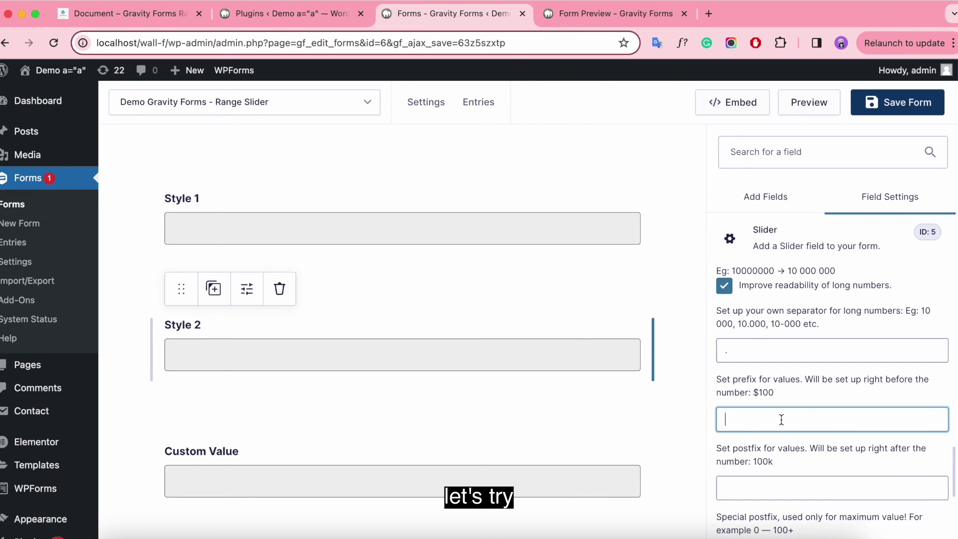
{"action": "type", "text": "$"}
Save the form and reload the preview to check Style 2's number separator and prefix.
{"action": "left_click", "coordinate": [896, 103]}
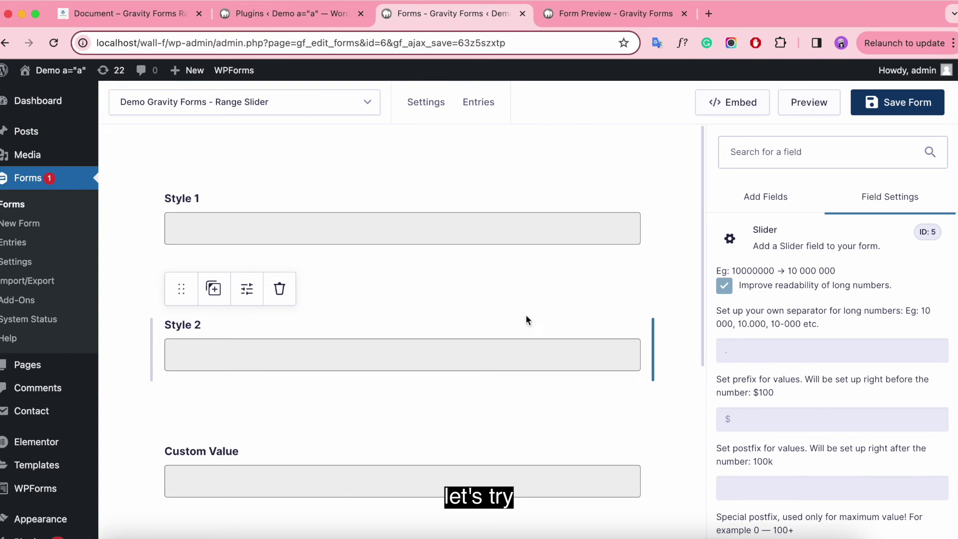
{"action": "left_click", "coordinate": [598, 13]}
{"action": "left_click", "coordinate": [54, 43]}
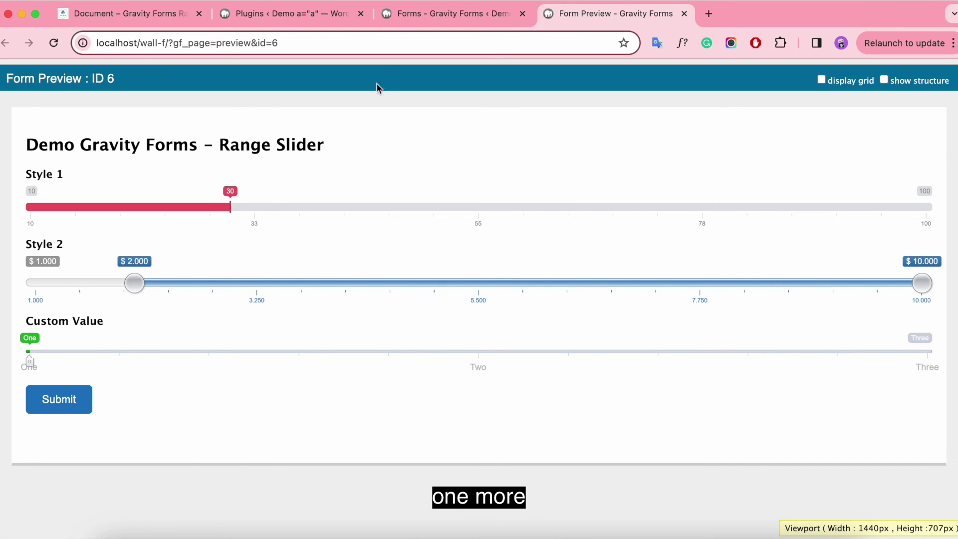
In the form editor, set Style 1's value postfix to "K" and its separator for long numbers to "-".
{"action": "left_click", "coordinate": [451, 17]}
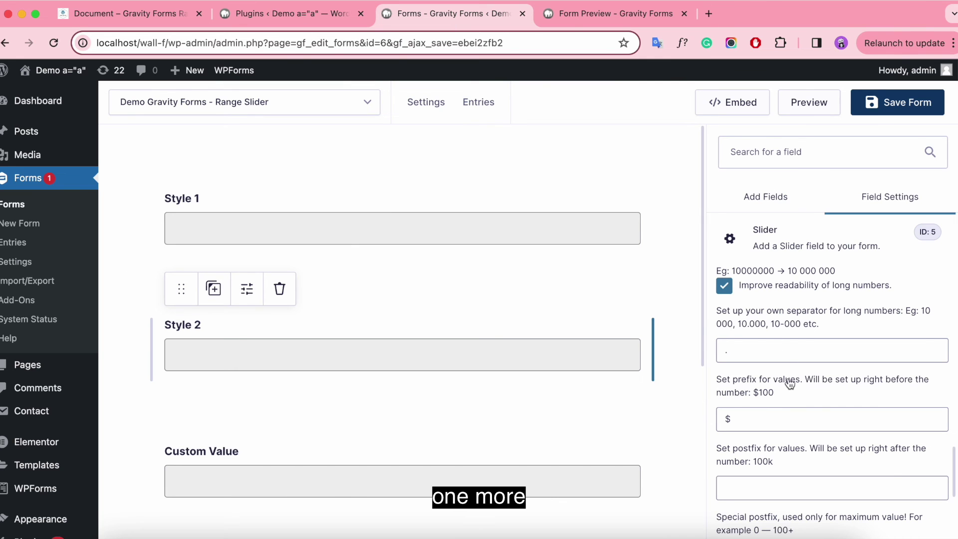
{"action": "scroll", "coordinate": [842, 381], "scroll_direction": "down", "scroll_amount": 5}
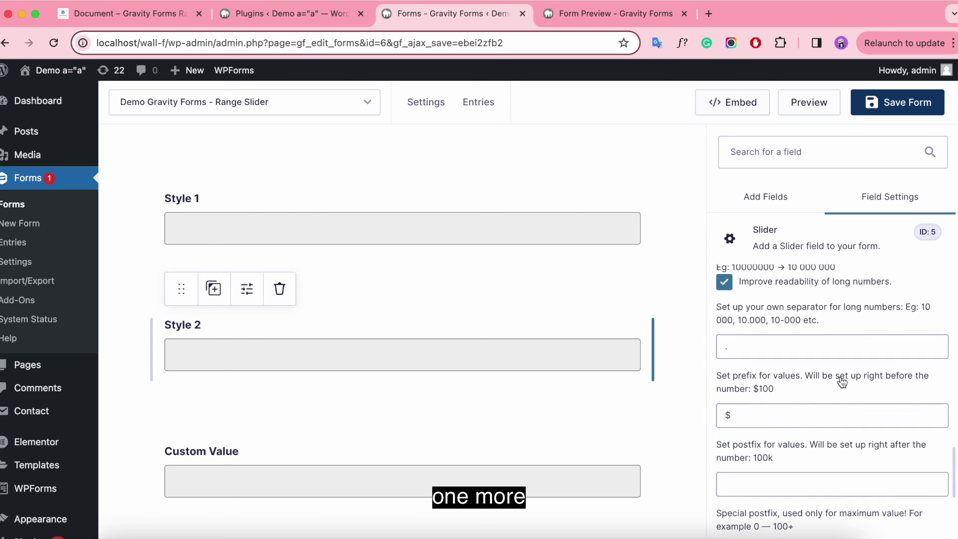
{"action": "left_click", "coordinate": [616, 226]}
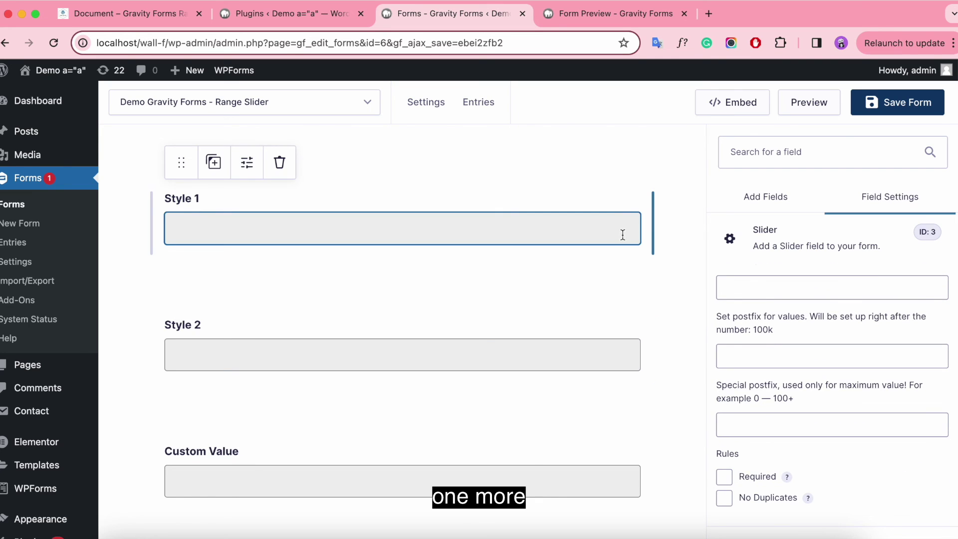
{"action": "scroll", "coordinate": [874, 344], "scroll_direction": "up", "scroll_amount": 3}
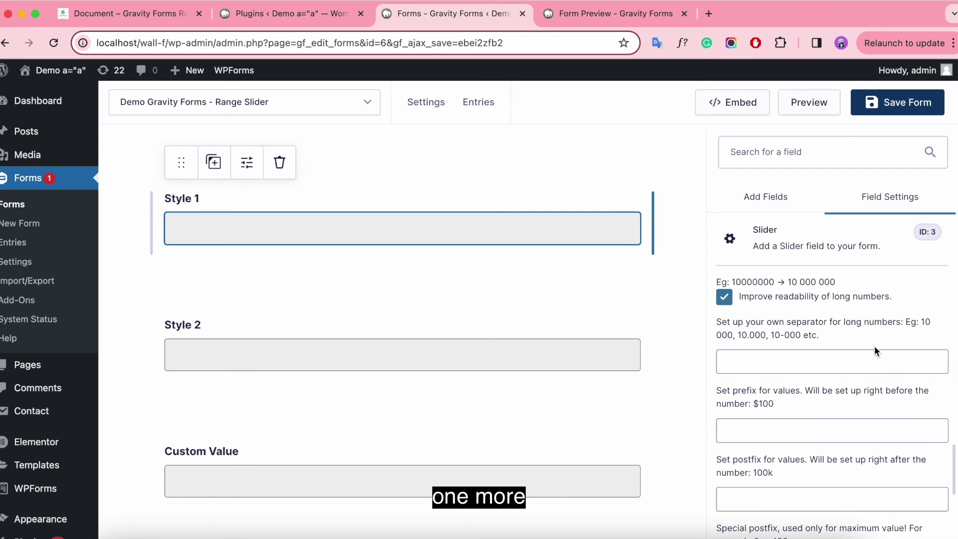
{"action": "left_click", "coordinate": [759, 492]}
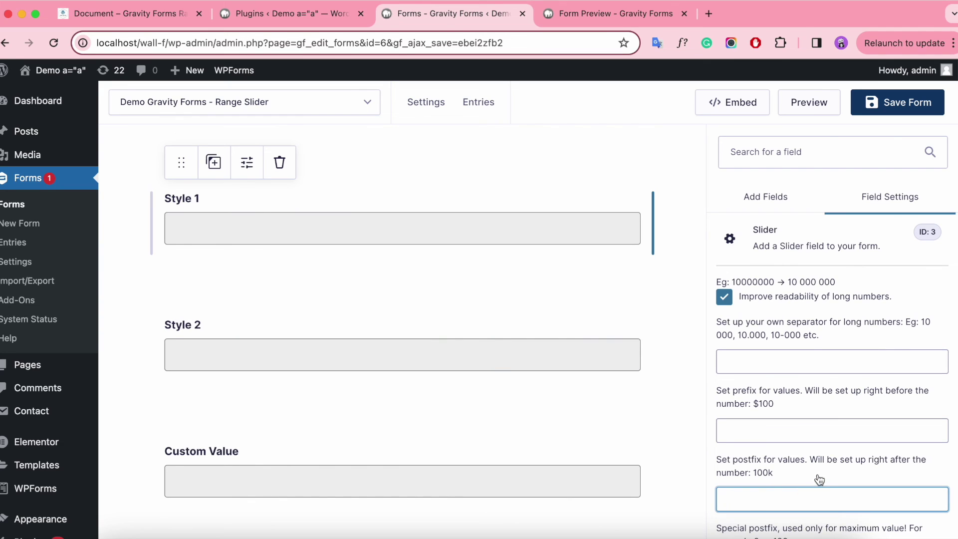
{"action": "type", "text": "K"}
{"action": "left_click", "coordinate": [775, 353]}
{"action": "type", "text": "-"}
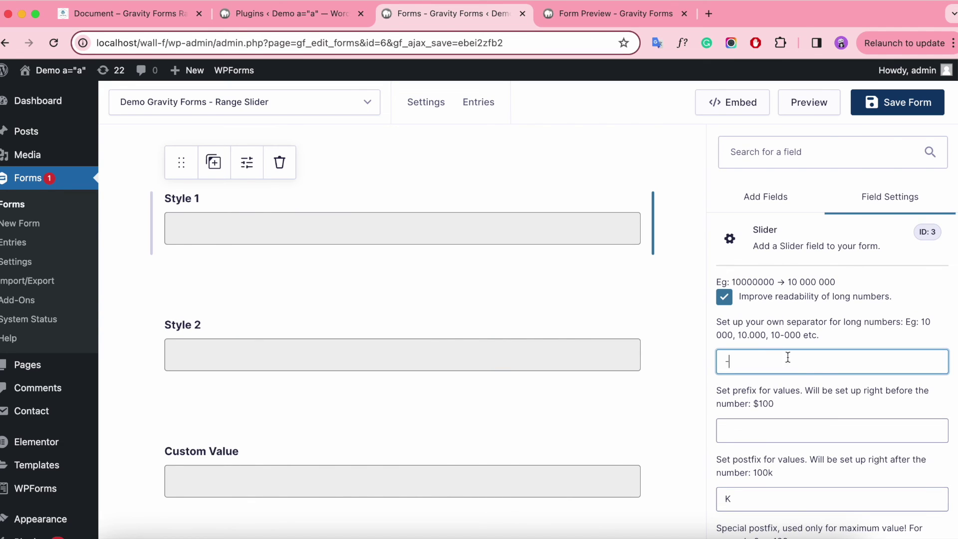
Save the form and reload the preview to check Style 1's postfix and number separator.
{"action": "left_click", "coordinate": [897, 102]}
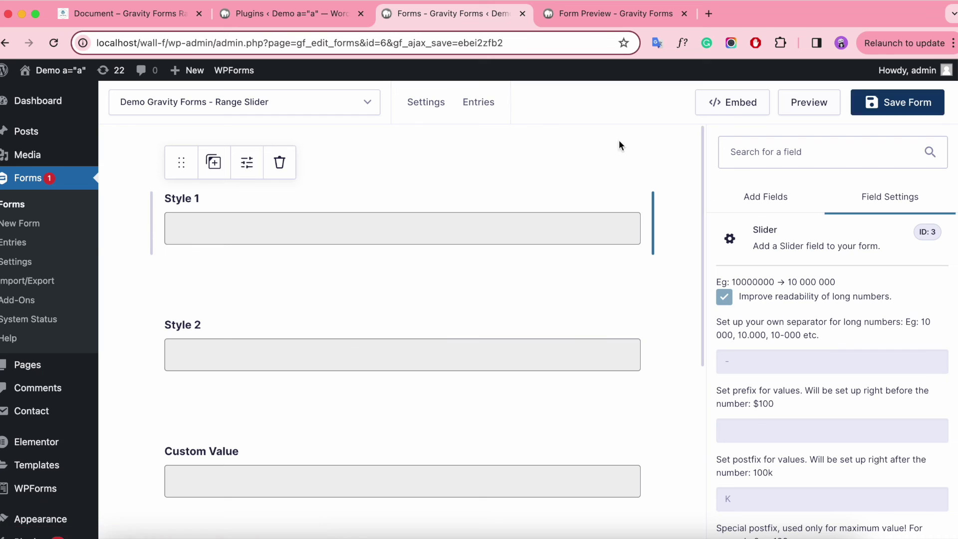
{"action": "left_click", "coordinate": [632, 23]}
{"action": "left_click", "coordinate": [55, 43]}
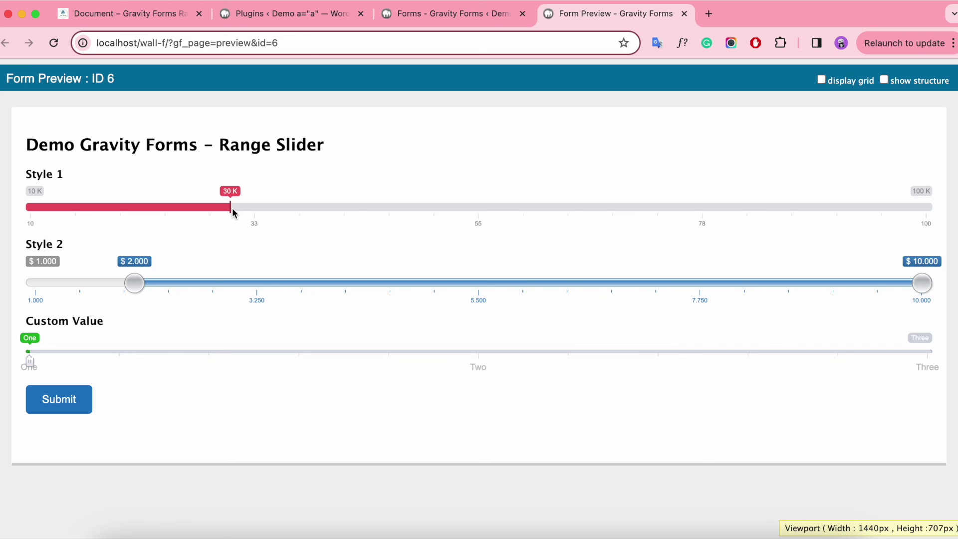
Back in the form editor, set the maximum of Style 1's range to 10000.
{"action": "key", "text": "ctrl+shift+Tab"}
{"action": "scroll", "coordinate": [877, 364], "scroll_direction": "down", "scroll_amount": 10}
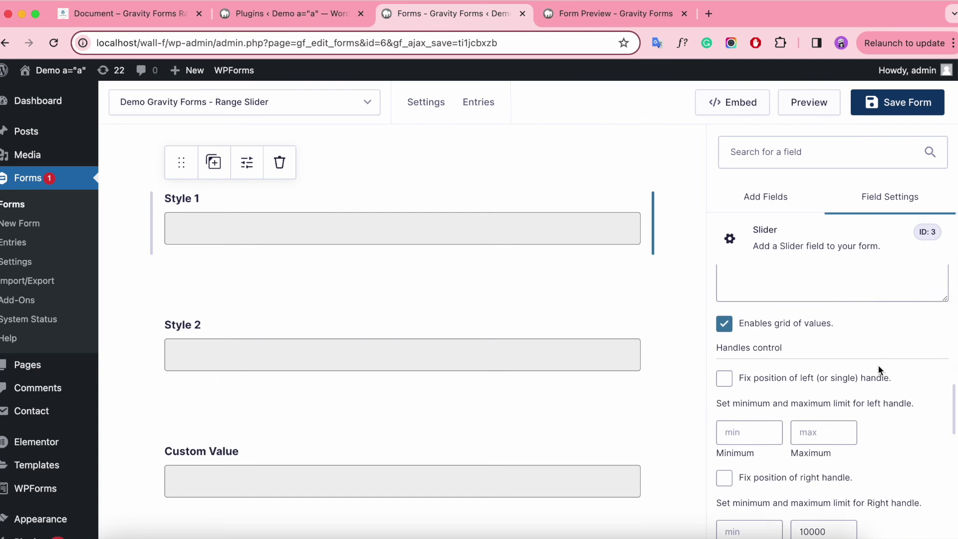
{"action": "scroll", "coordinate": [843, 419], "scroll_direction": "up", "scroll_amount": 5}
{"action": "left_click", "coordinate": [838, 455]}
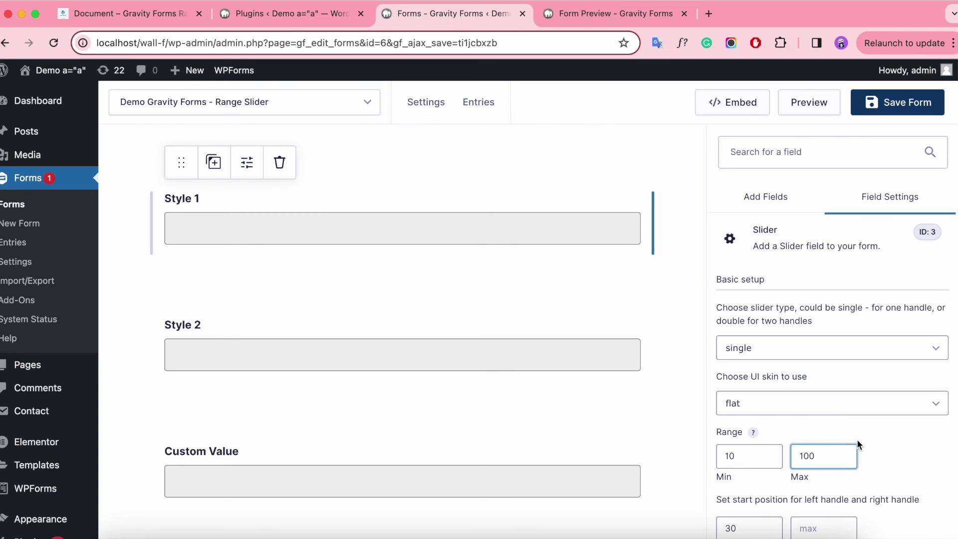
{"action": "type", "text": "000"}
Save the form, reload the preview and test Style 1's number formatting by moving its handle to about 8-390 K.
{"action": "left_click", "coordinate": [899, 103]}
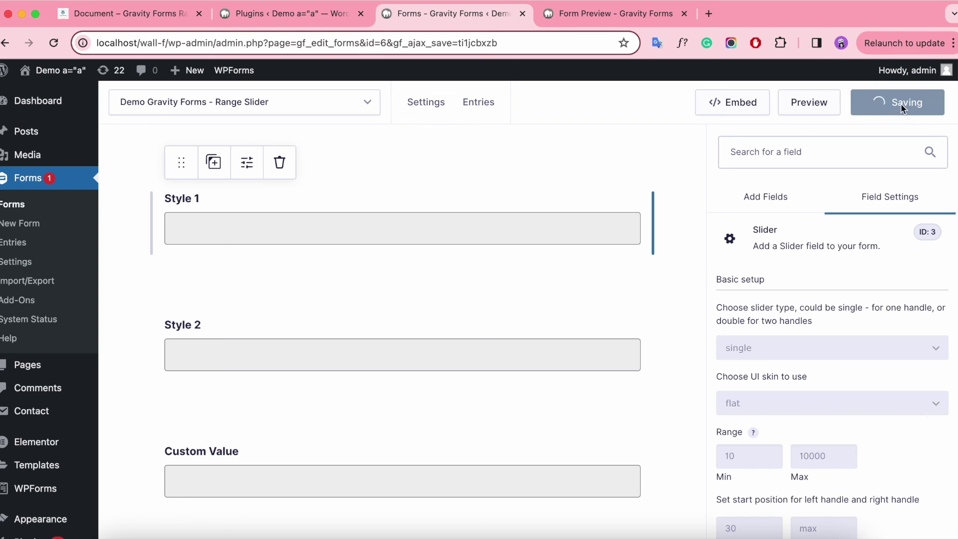
{"action": "left_click", "coordinate": [628, 20]}
{"action": "key", "text": "super+r"}
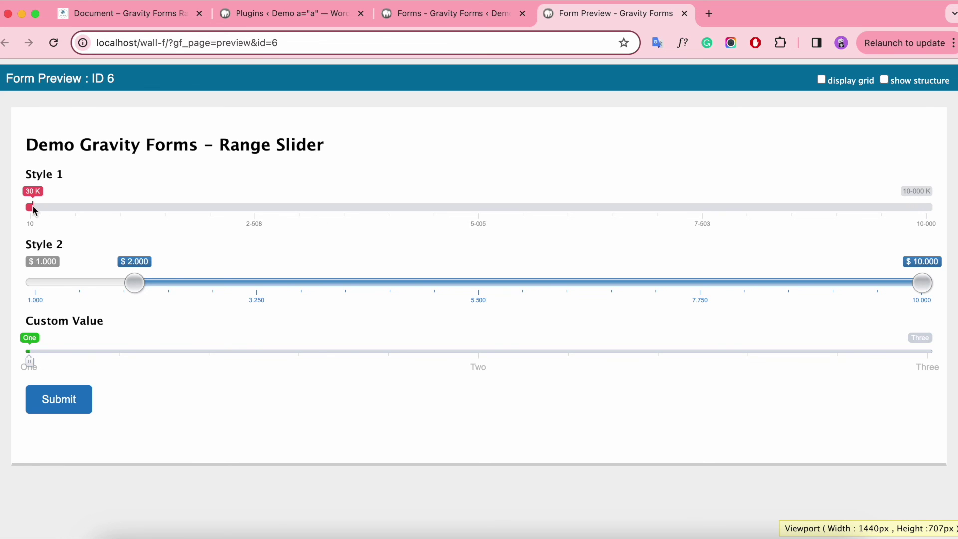
{"action": "left_click_drag", "start_coordinate": [33, 207], "coordinate": [782, 207]}
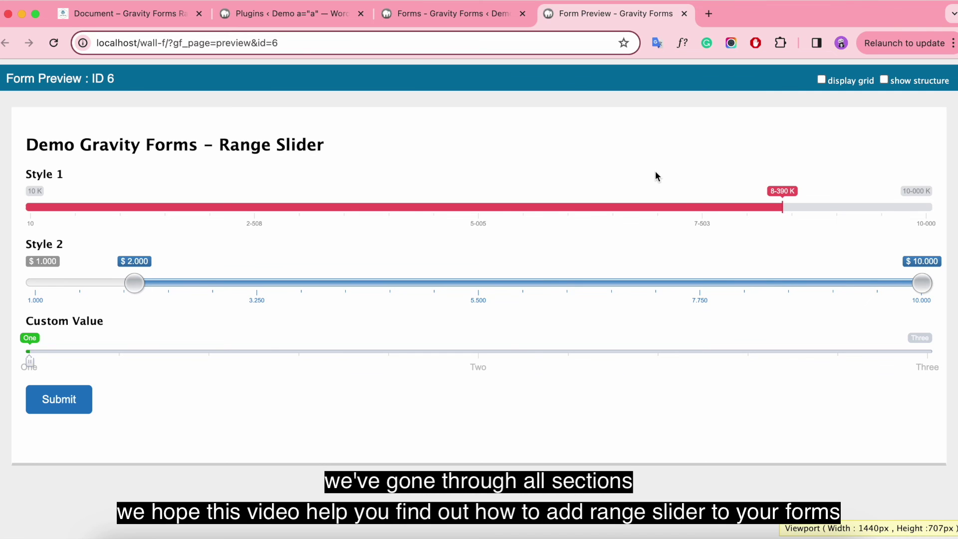